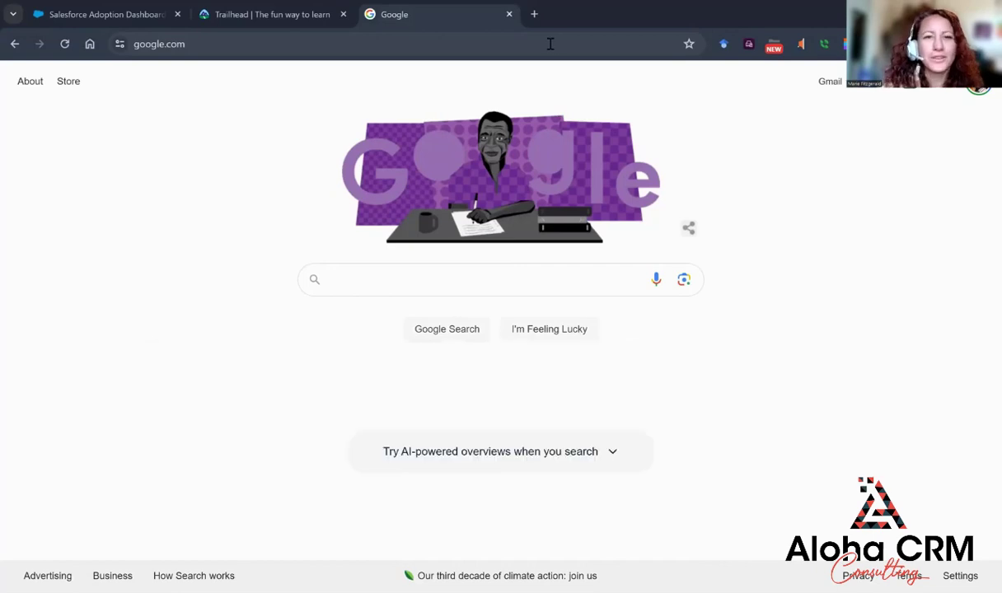
{"action": "left_click", "coordinate": [551, 44]}
{"action": "type", "text": "https://appexchange.salesforce.com/"}
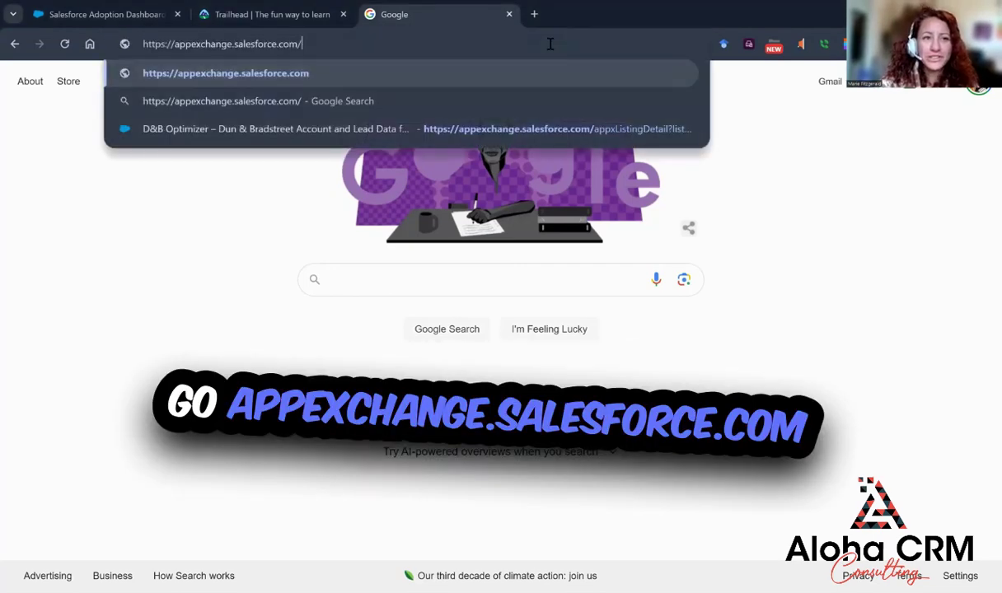
{"action": "key", "text": "Return"}
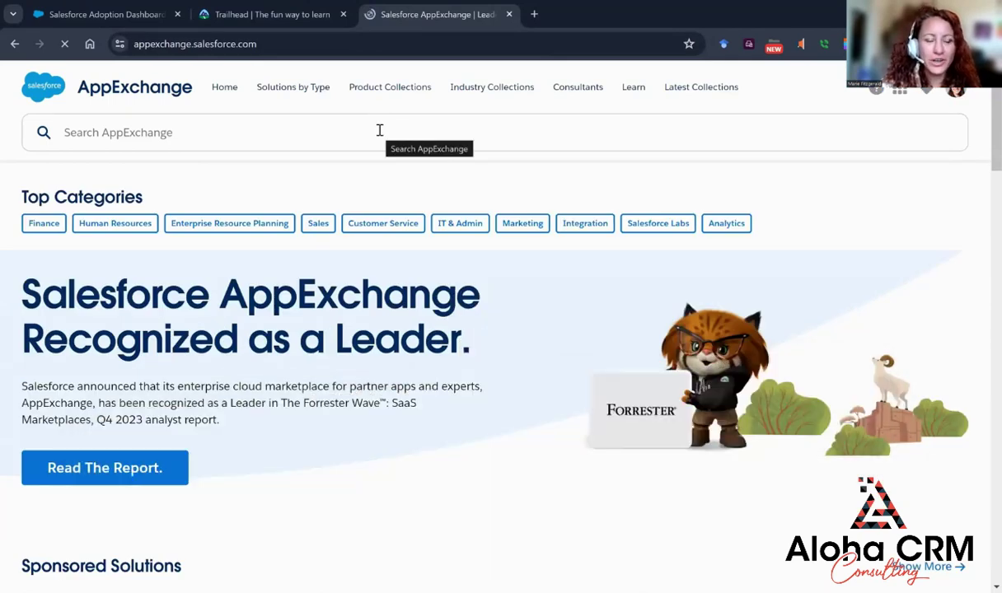
Search AppExchange for 'salesforce adoption dashboard' and open the Salesforce Adoption Dashboards listing.
{"action": "left_click", "coordinate": [379, 130]}
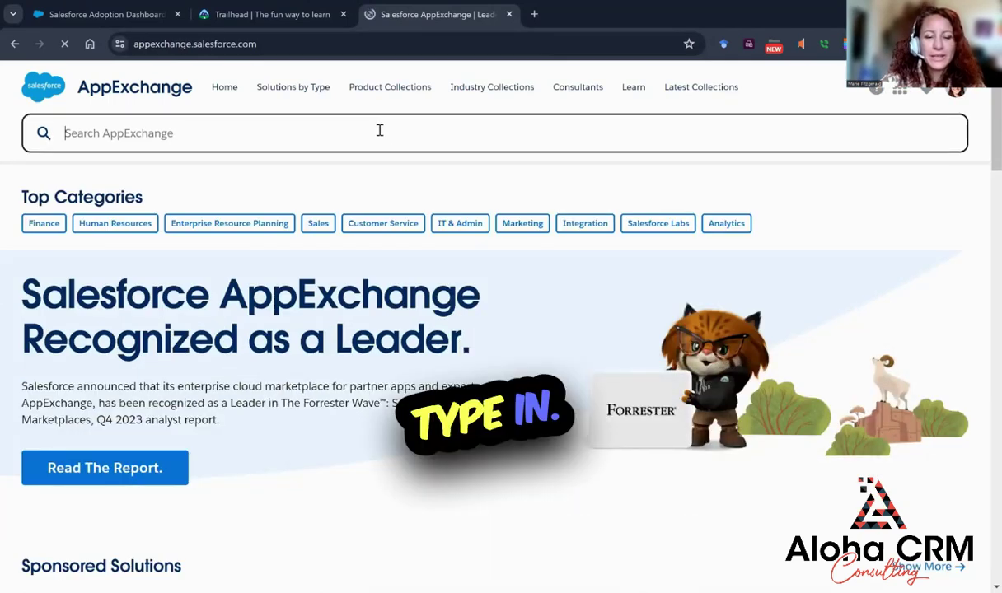
{"action": "type", "text": "salesforce ado"}
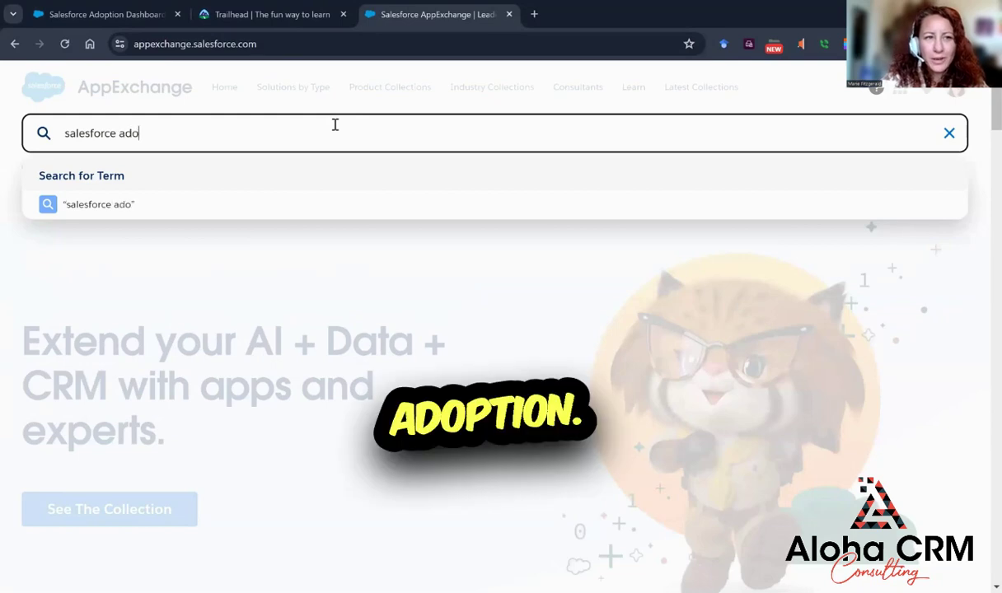
{"action": "type", "text": "ption dashboard"}
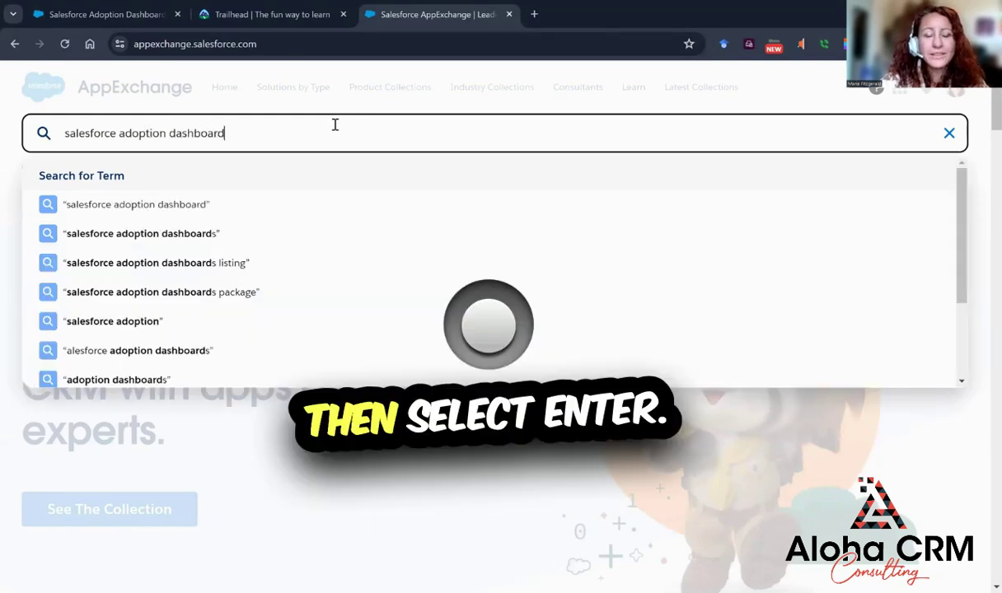
{"action": "key", "text": "Return"}
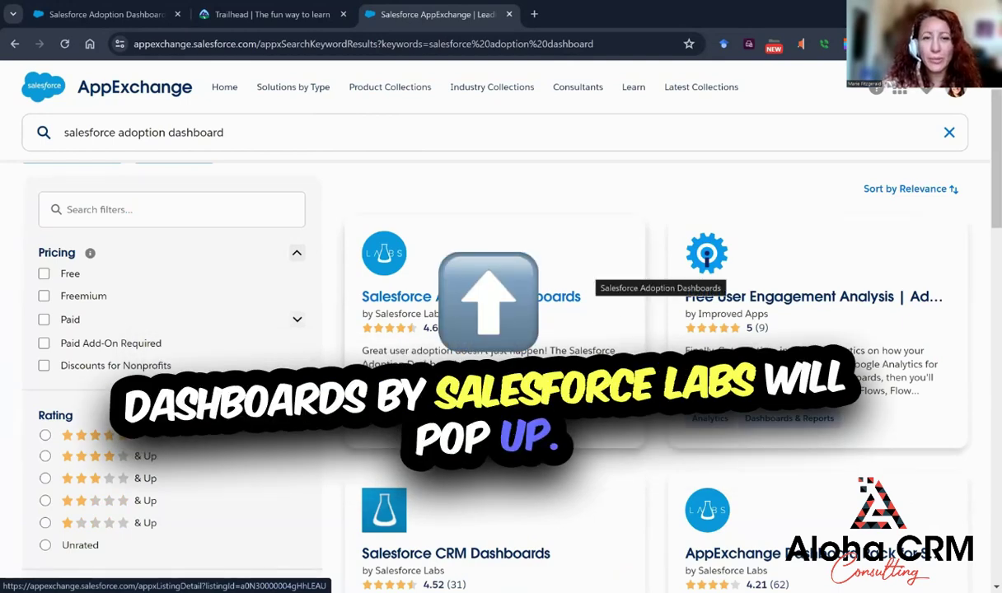
{"action": "left_click", "coordinate": [508, 298]}
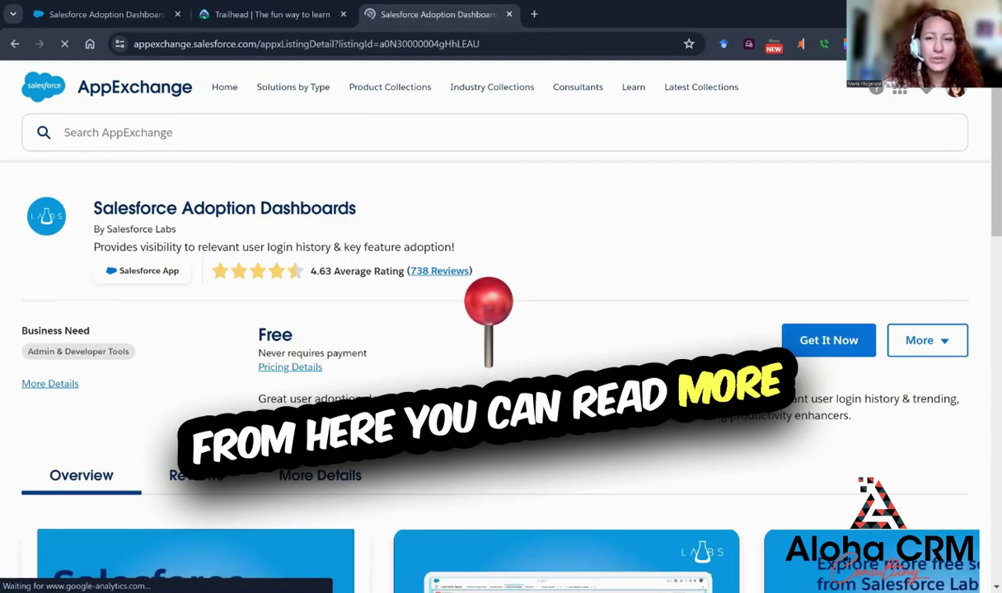
Review the listing's Reviews and More Details, including compatibility and security information.
{"action": "scroll", "coordinate": [501, 371], "scroll_direction": "down", "scroll_amount": 1}
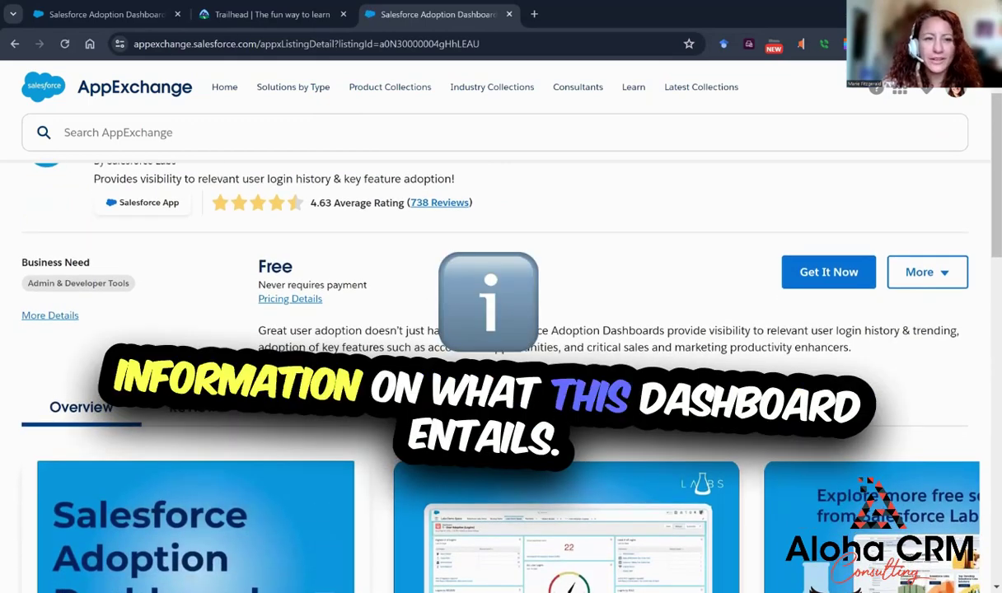
{"action": "scroll", "coordinate": [556, 359], "scroll_direction": "down", "scroll_amount": 2}
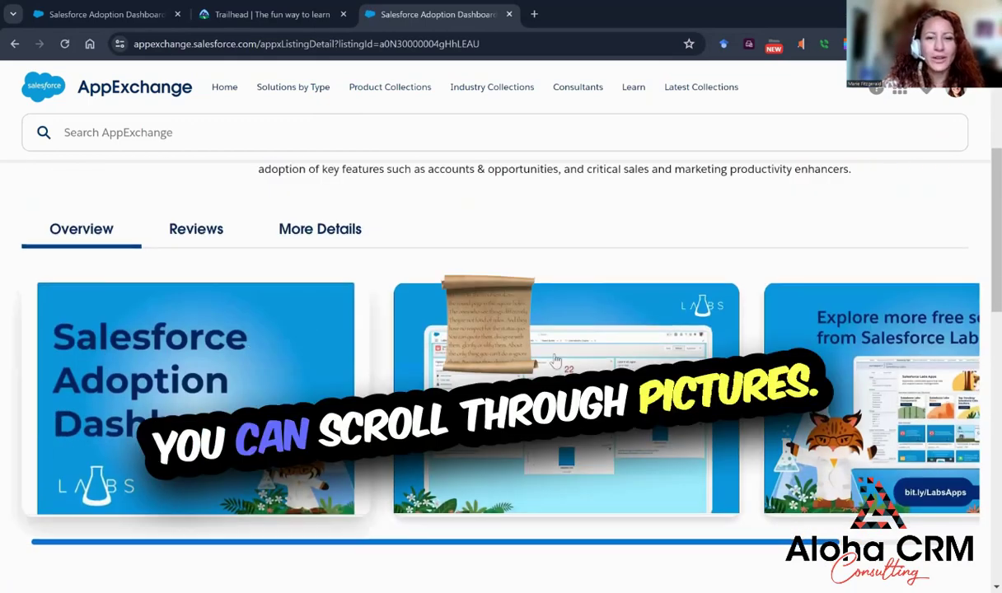
{"action": "scroll", "coordinate": [556, 360], "scroll_direction": "right", "scroll_amount": 3}
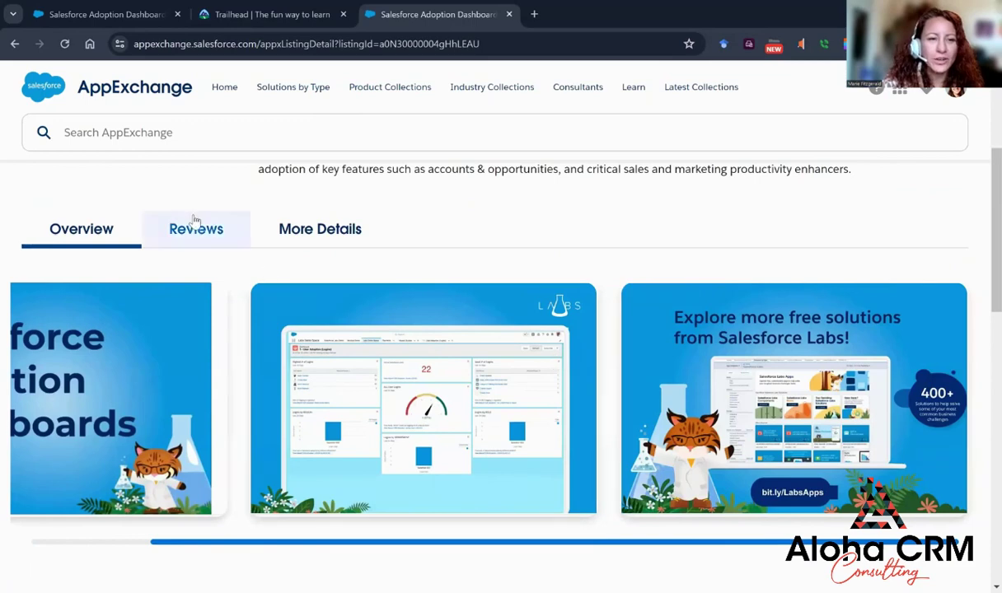
{"action": "left_click", "coordinate": [195, 229]}
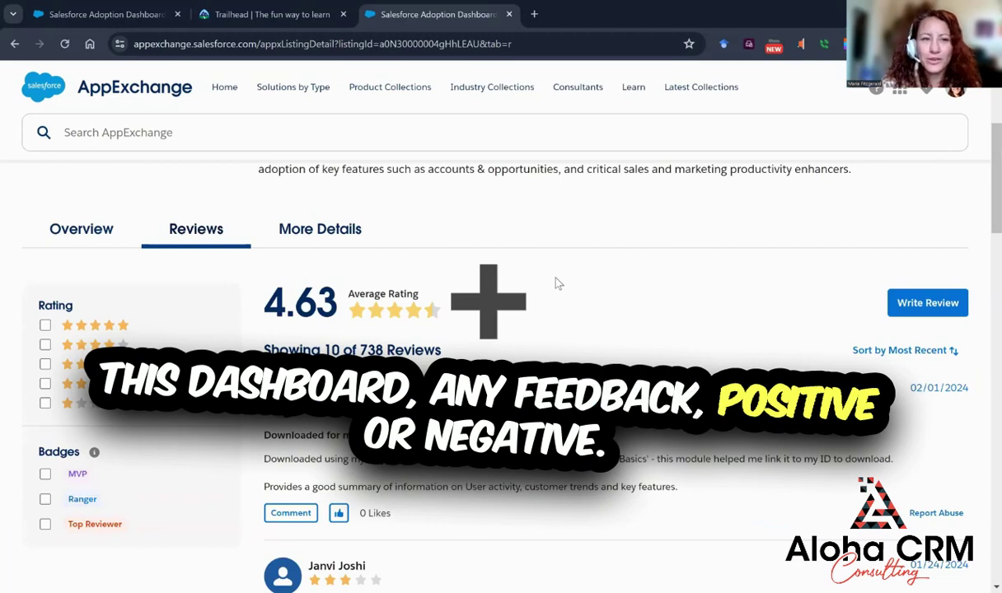
{"action": "scroll", "coordinate": [556, 283], "scroll_direction": "down", "scroll_amount": 1}
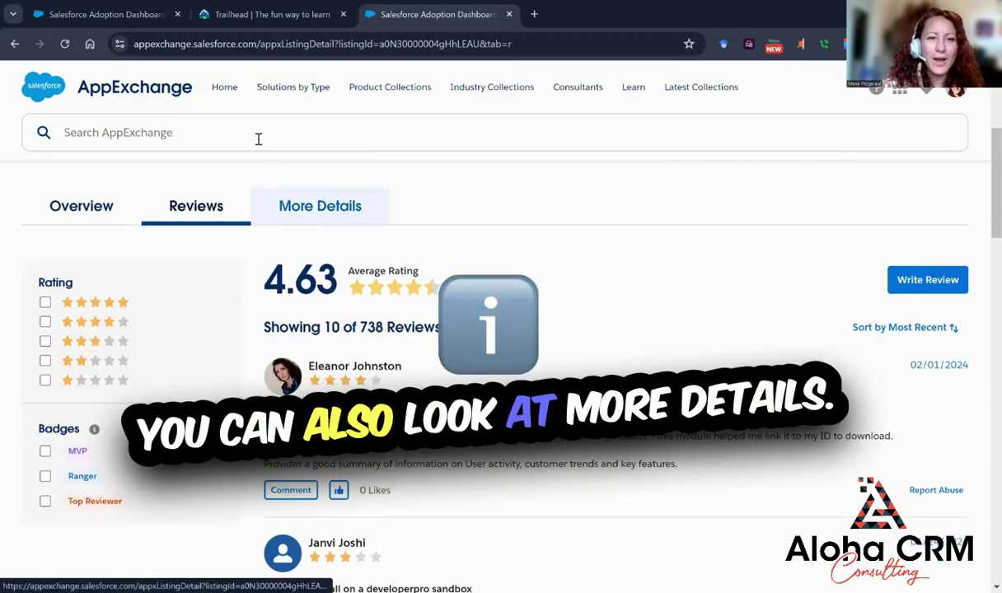
{"action": "left_click", "coordinate": [319, 206]}
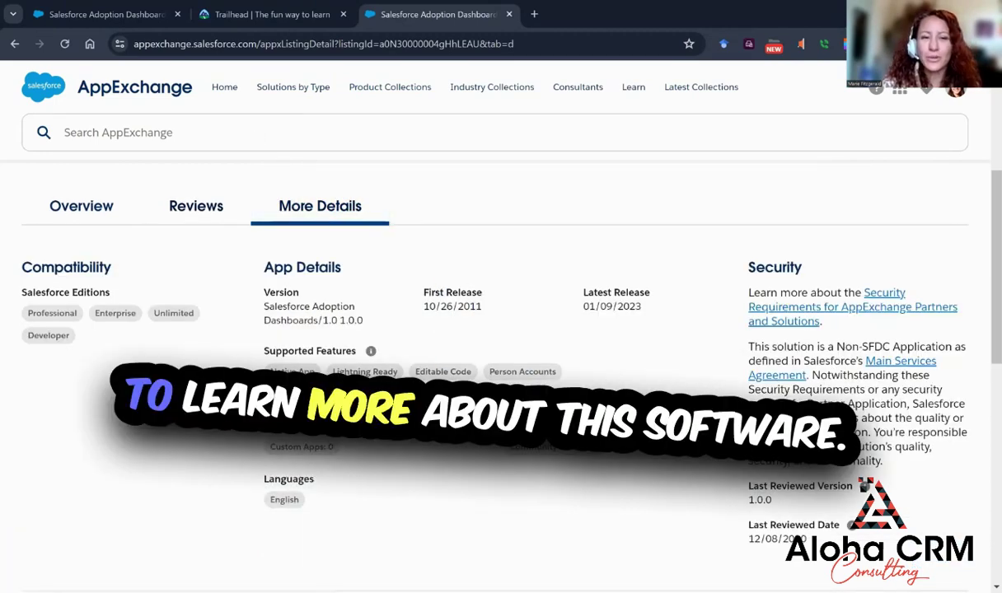
{"action": "scroll", "coordinate": [791, 436], "scroll_direction": "down", "scroll_amount": 2}
{"action": "scroll", "coordinate": [791, 437], "scroll_direction": "up", "scroll_amount": 5}
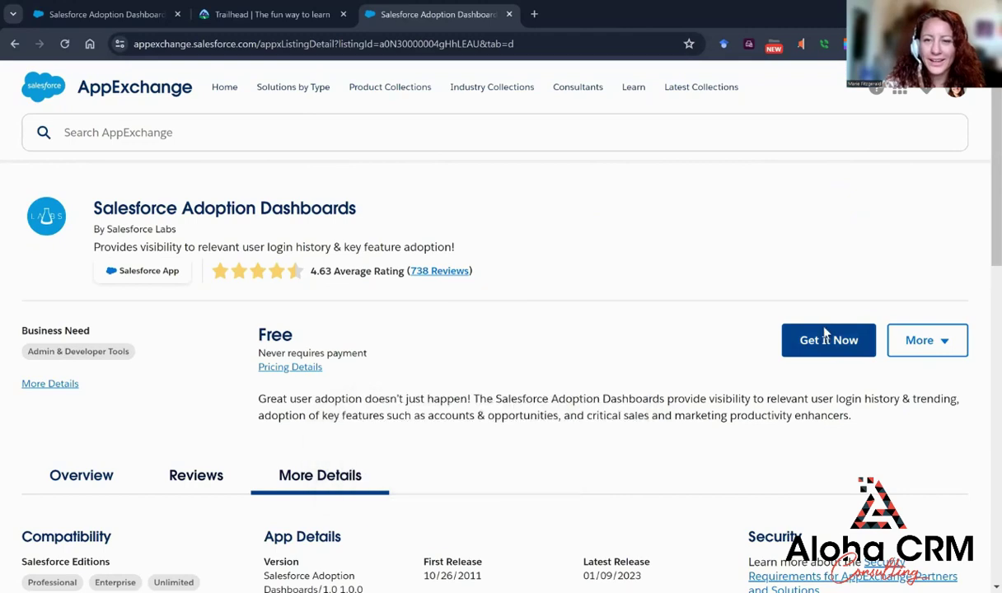
Get the package for installation in production, accepting the terms and confirming the install.
{"action": "left_click", "coordinate": [825, 338]}
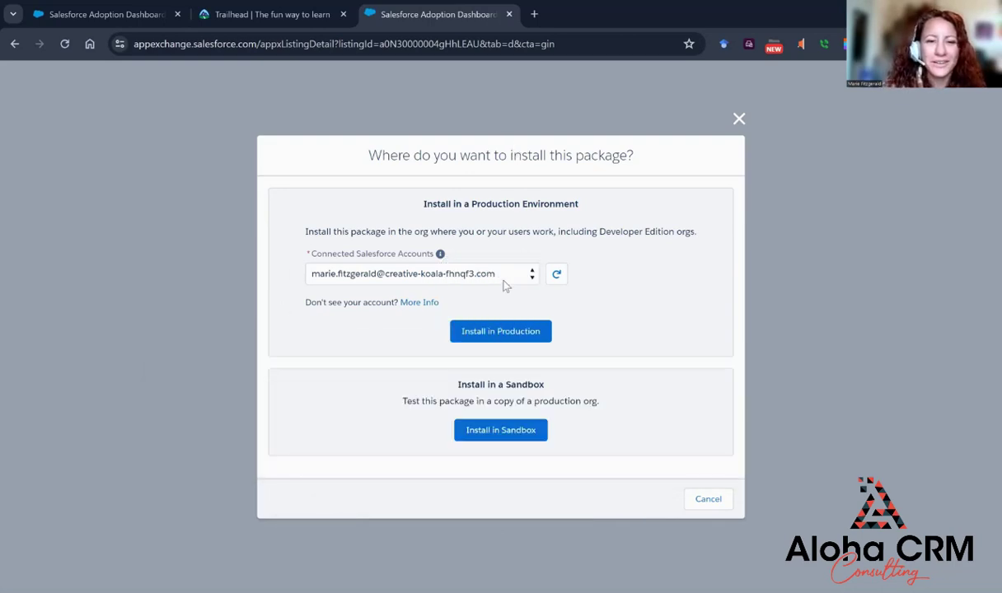
{"action": "left_click", "coordinate": [508, 331]}
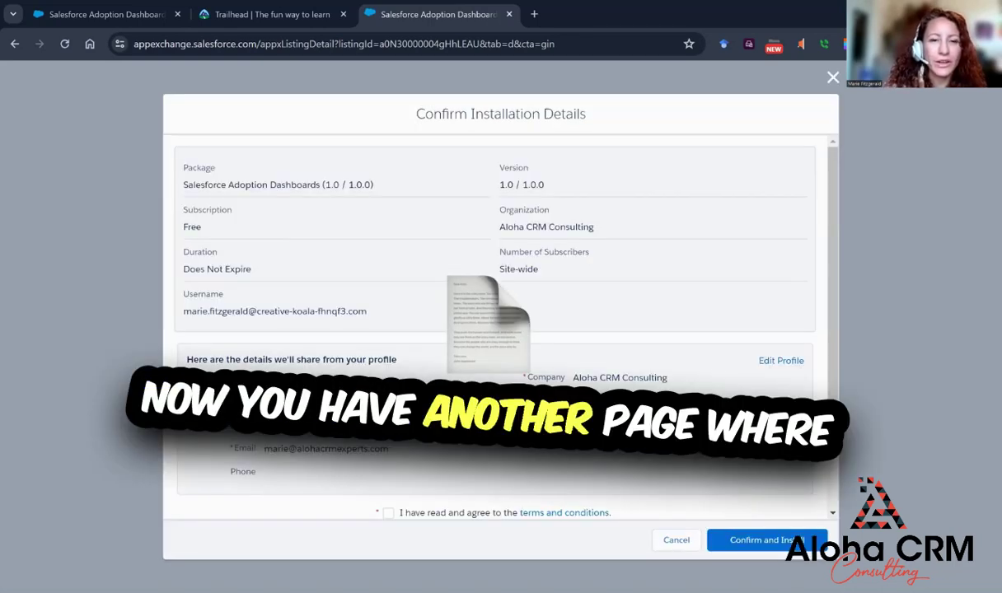
{"action": "scroll", "coordinate": [495, 313], "scroll_direction": "down", "scroll_amount": 3}
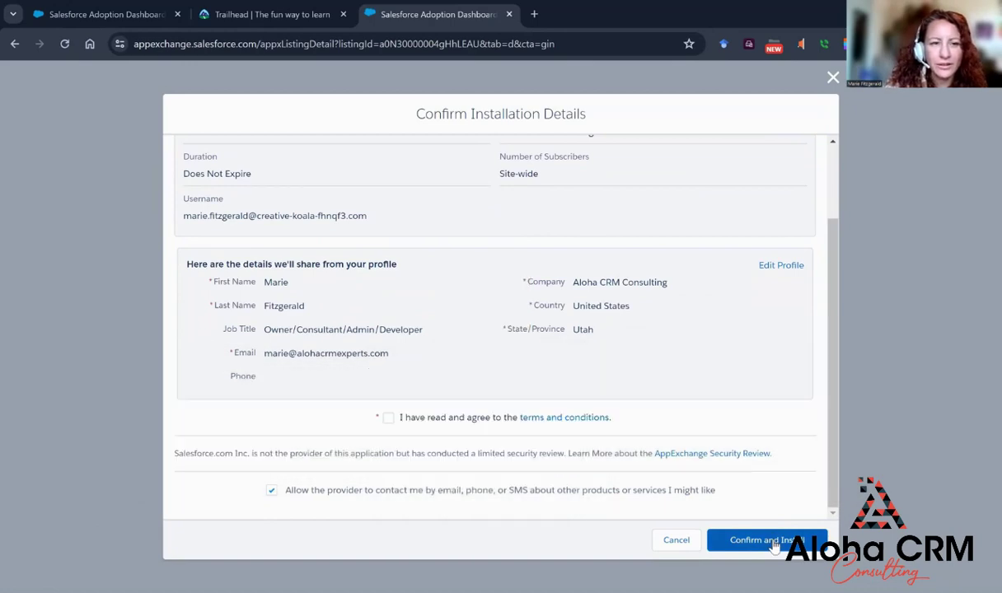
{"action": "left_click", "coordinate": [770, 542]}
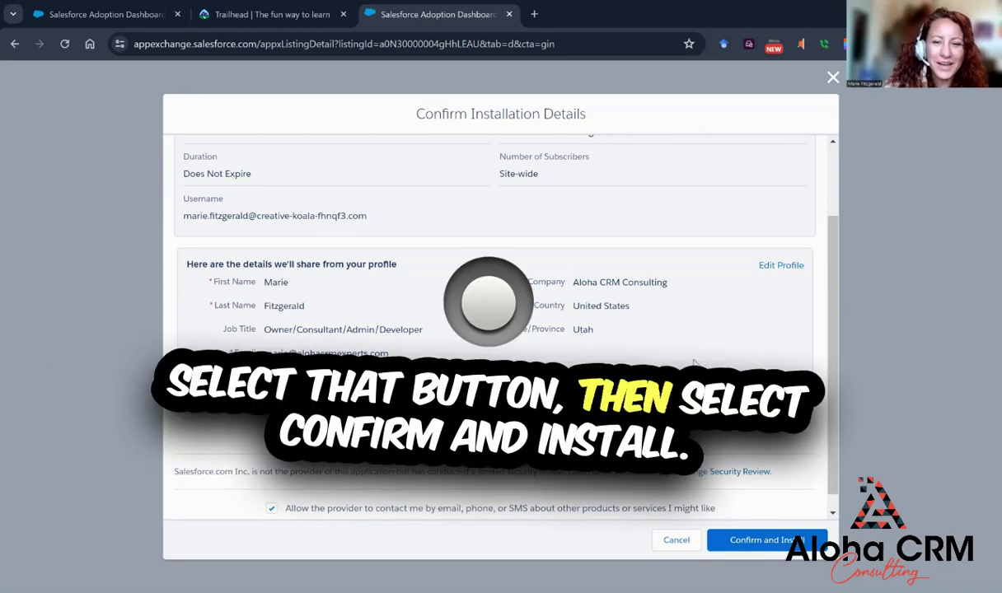
{"action": "scroll", "coordinate": [771, 451], "scroll_direction": "down", "scroll_amount": 1}
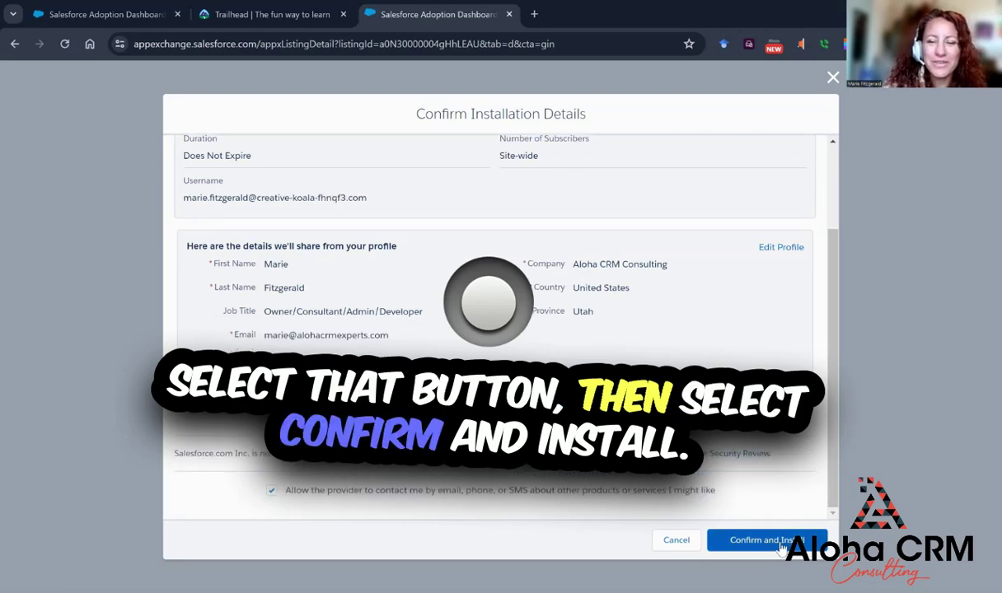
{"action": "left_click", "coordinate": [753, 539]}
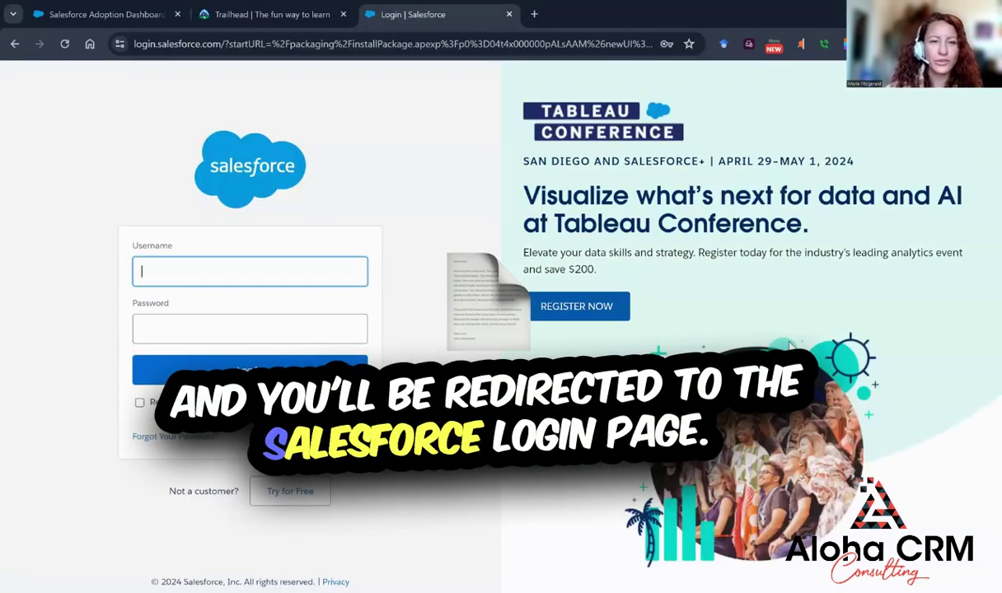
Log in and install Salesforce Adoption Dashboards for admins only, finishing at Installed Packages.
{"action": "left_click", "coordinate": [344, 279]}
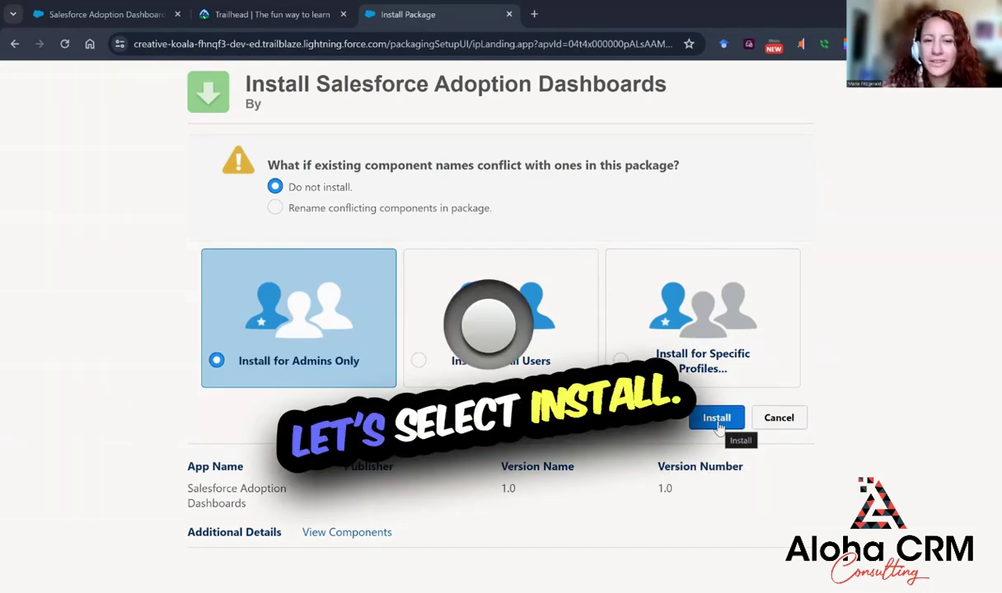
{"action": "left_click", "coordinate": [717, 422]}
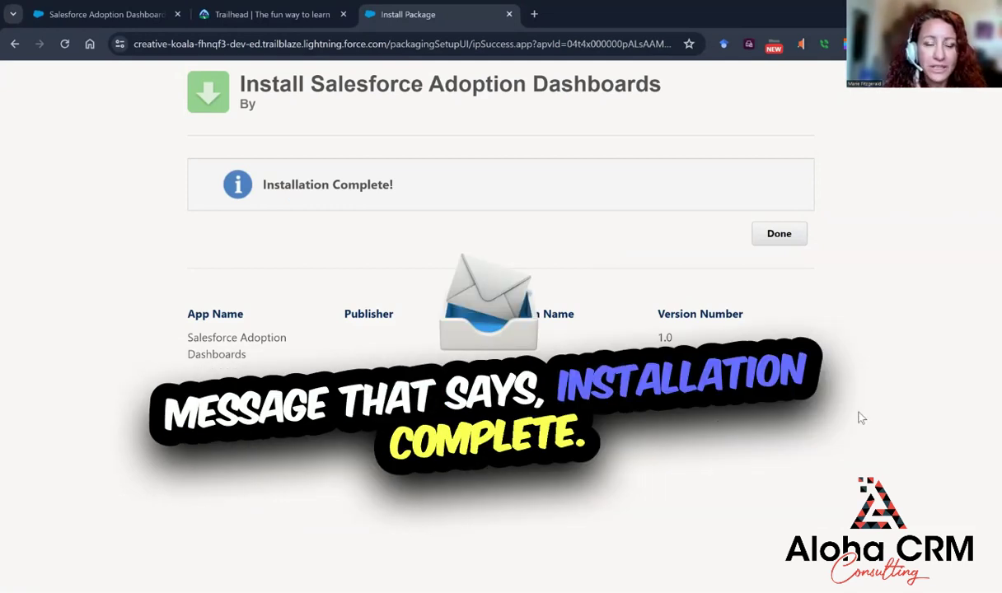
{"action": "left_click", "coordinate": [785, 239]}
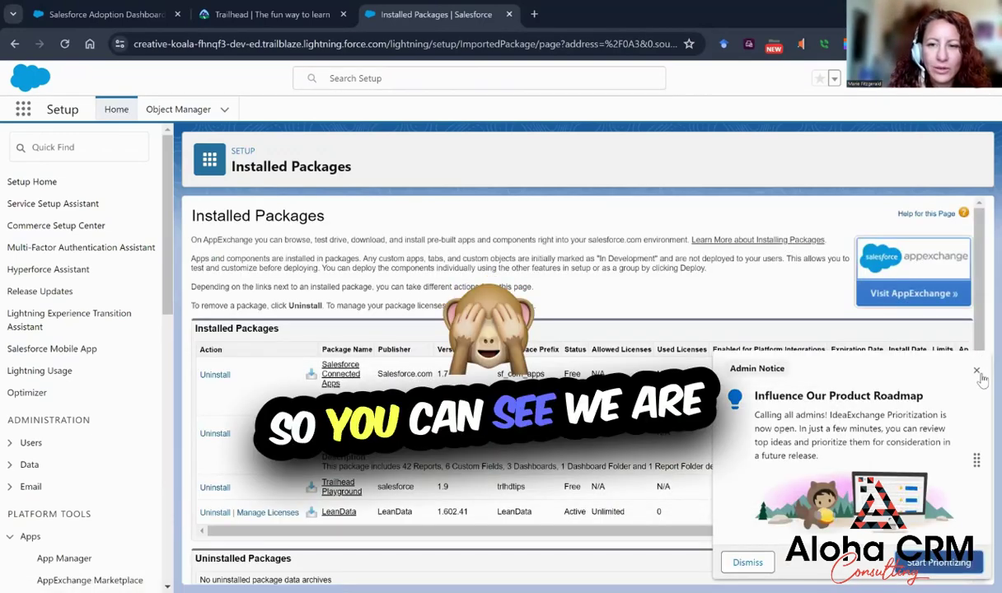
Dismiss the Admin Notice and switch to the Sales app from the App Launcher.
{"action": "left_click", "coordinate": [976, 372]}
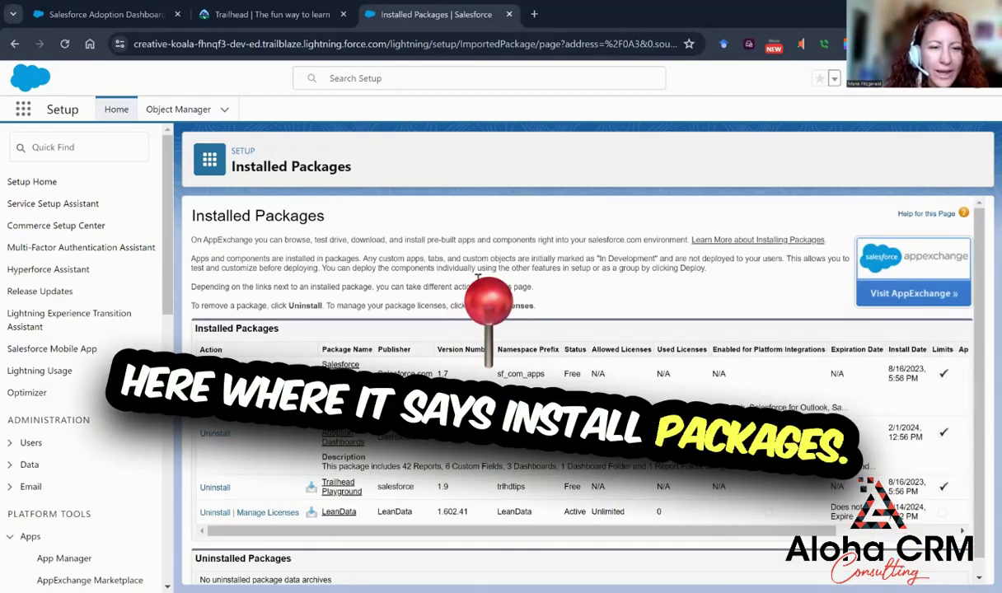
{"action": "scroll", "coordinate": [478, 276], "scroll_direction": "down", "scroll_amount": 1}
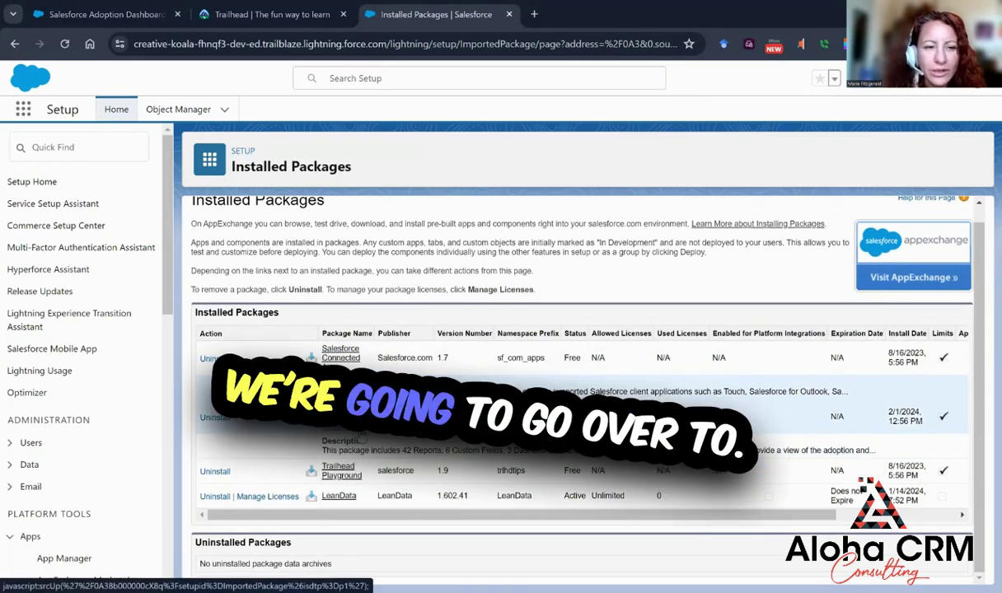
{"action": "left_click", "coordinate": [23, 109]}
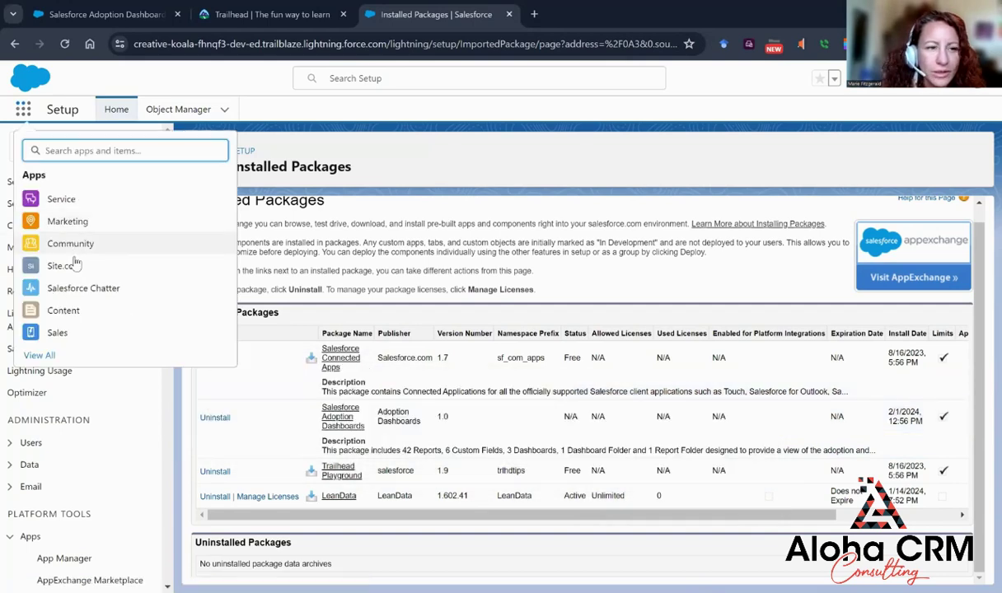
{"action": "left_click", "coordinate": [60, 333]}
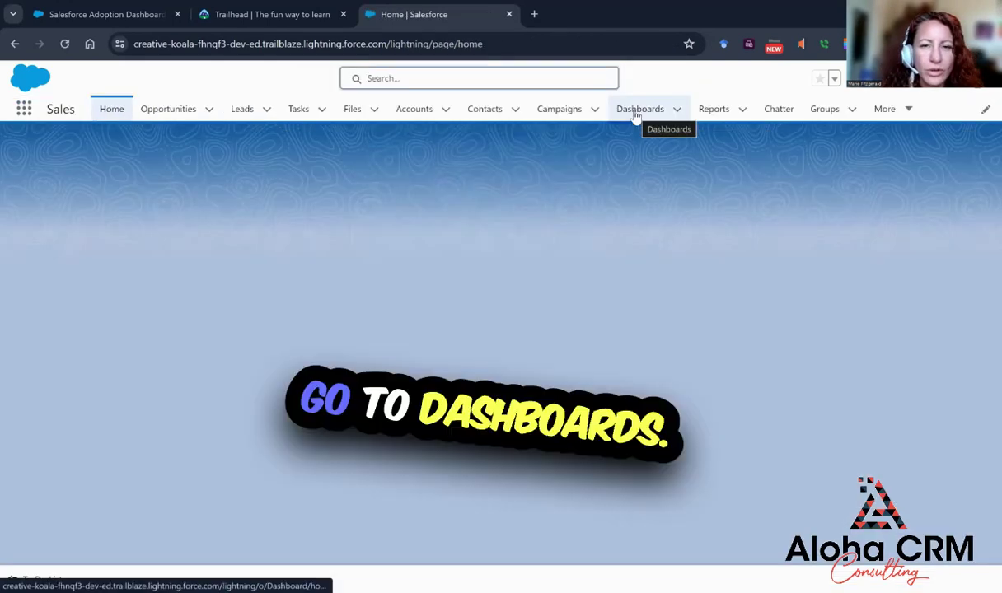
{"action": "left_click", "coordinate": [636, 117]}
{"action": "left_click", "coordinate": [93, 303]}
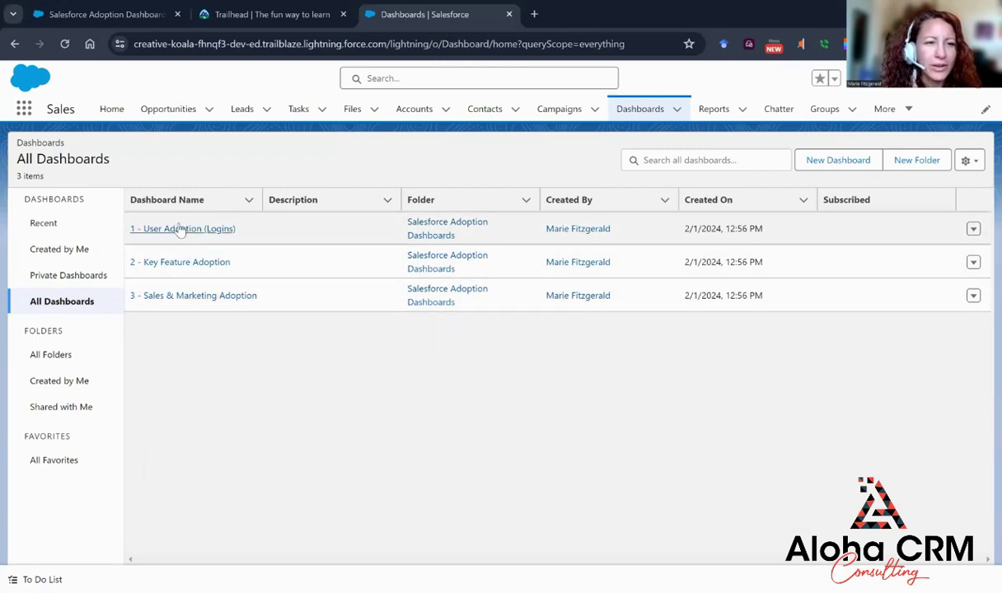
{"action": "left_click", "coordinate": [178, 232]}
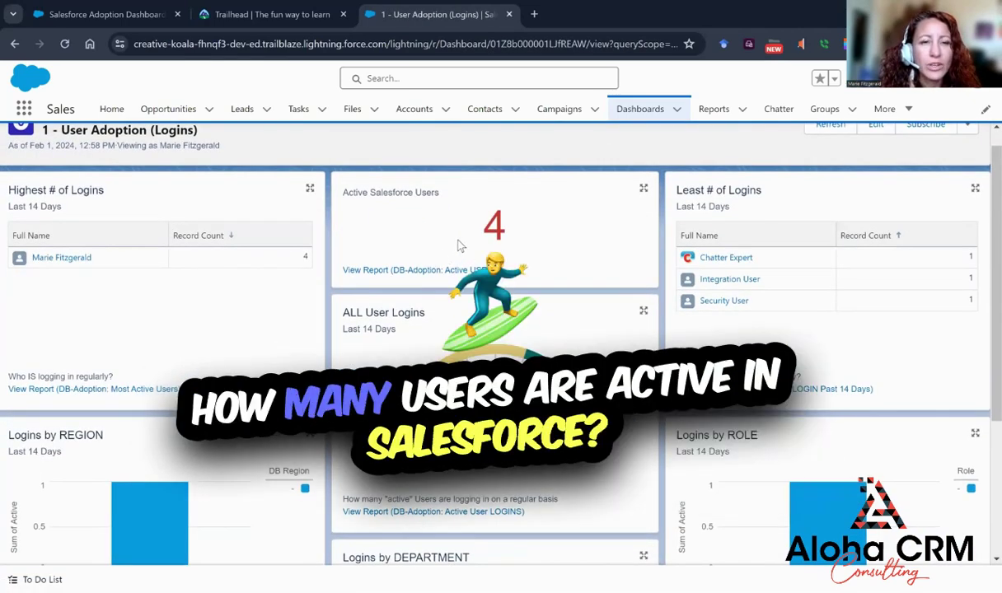
{"action": "scroll", "coordinate": [461, 272], "scroll_direction": "down", "scroll_amount": 1}
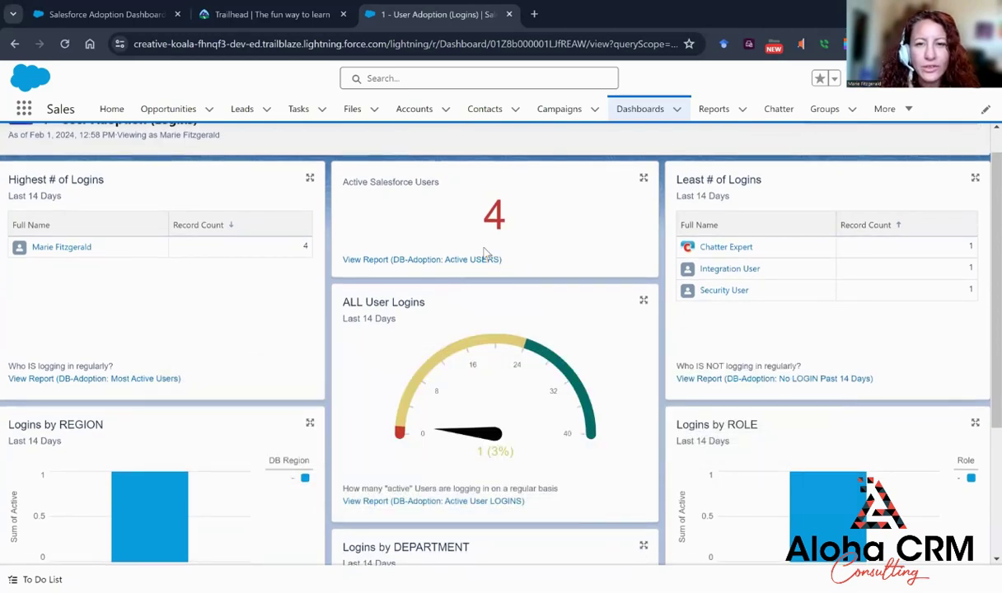
{"action": "scroll", "coordinate": [781, 282], "scroll_direction": "down", "scroll_amount": 1}
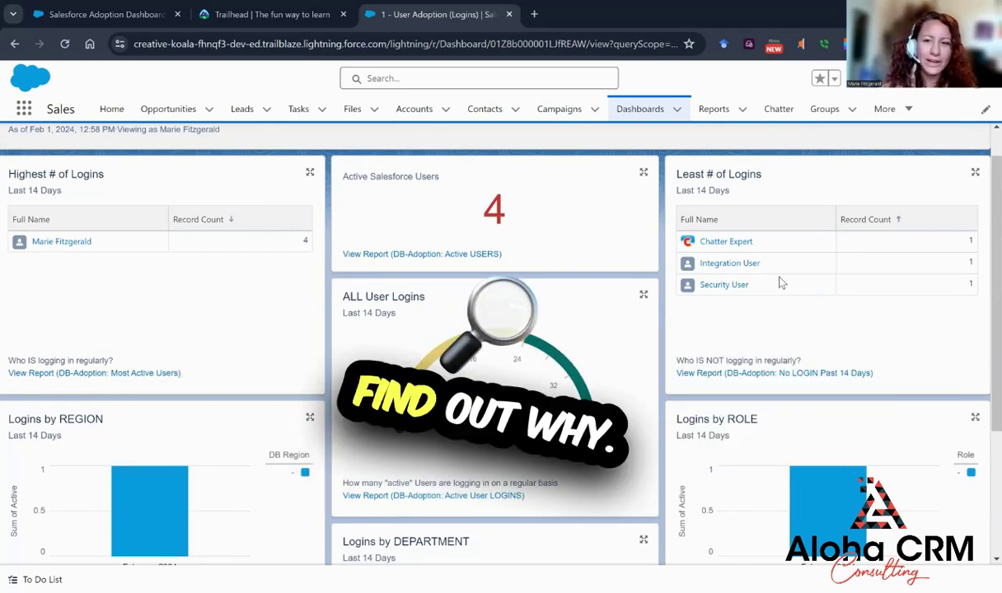
{"action": "scroll", "coordinate": [510, 392], "scroll_direction": "down", "scroll_amount": 2}
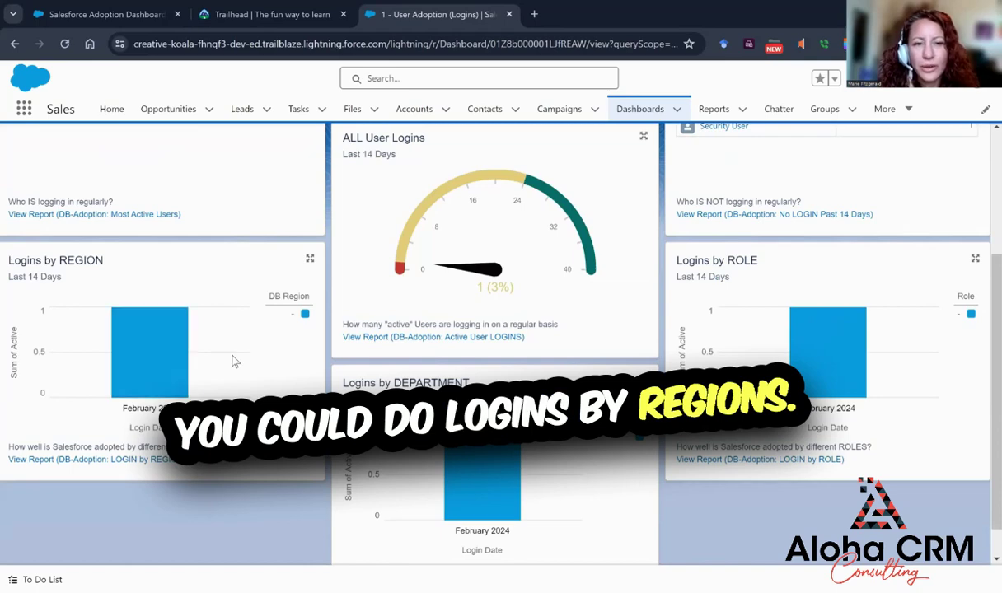
{"action": "scroll", "coordinate": [232, 358], "scroll_direction": "down", "scroll_amount": 1}
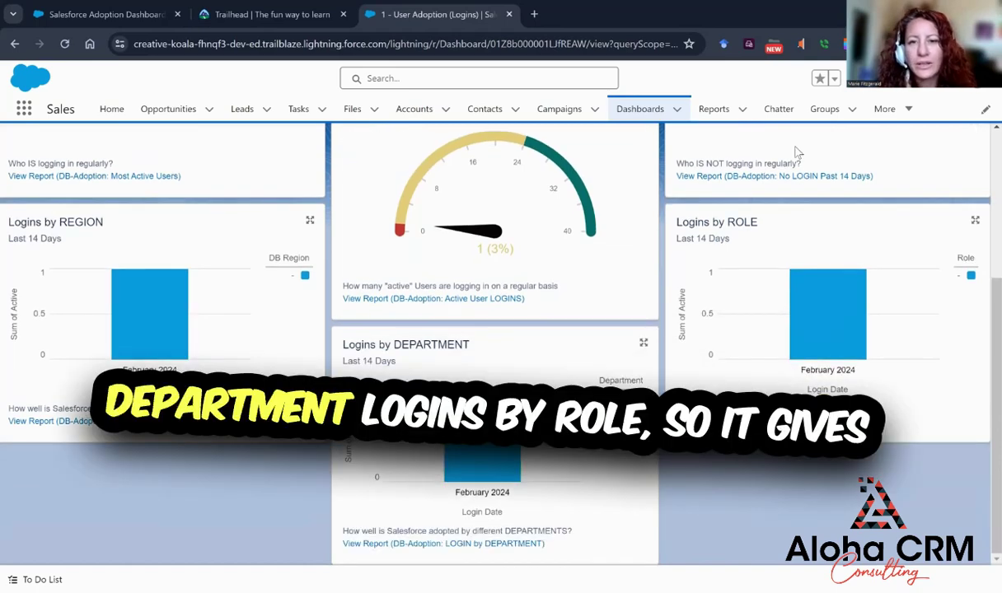
{"action": "scroll", "coordinate": [839, 261], "scroll_direction": "up", "scroll_amount": 2}
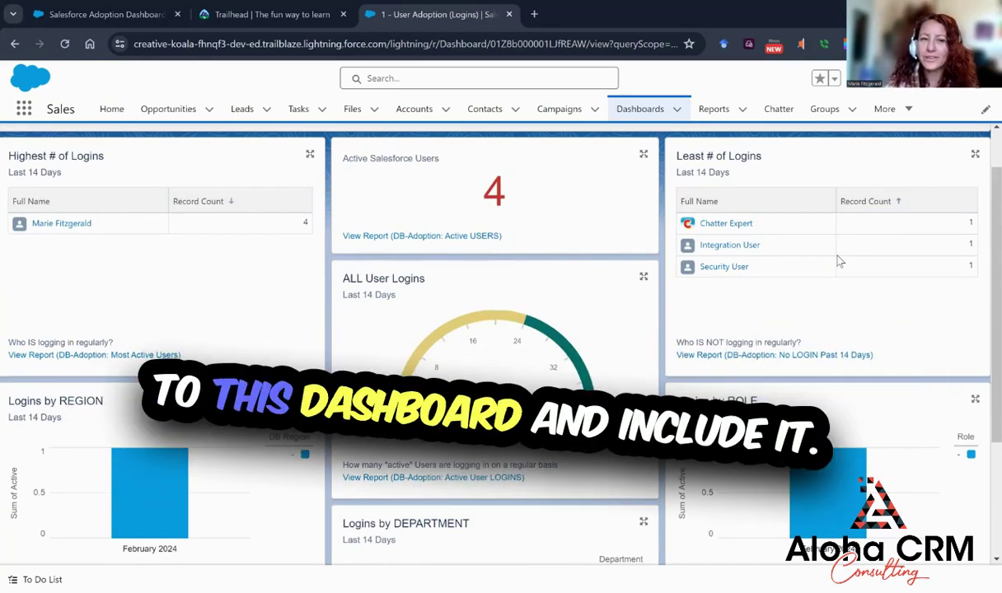
{"action": "scroll", "coordinate": [833, 259], "scroll_direction": "up", "scroll_amount": 1}
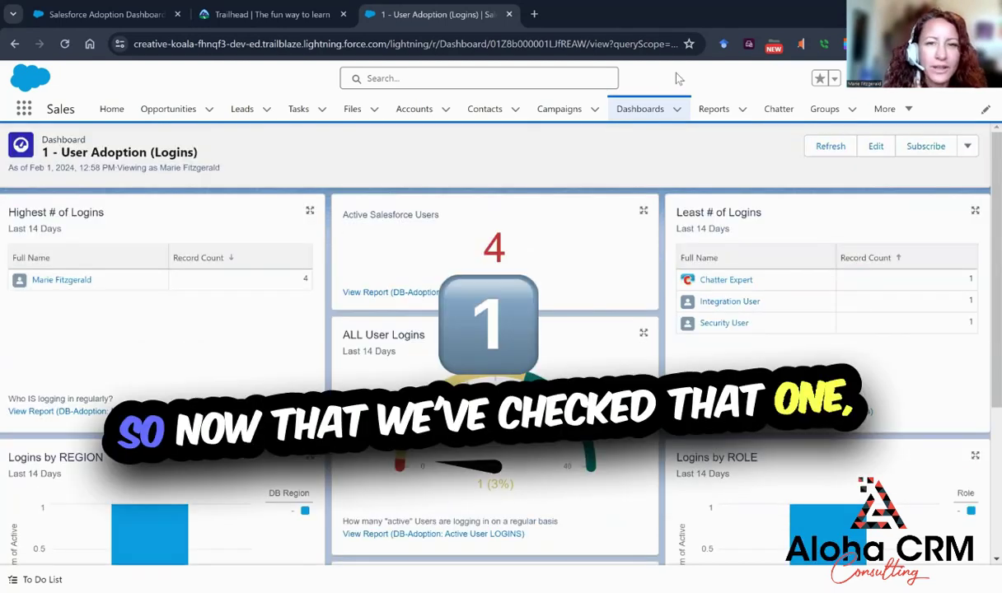
Open the Salesforce Adoption Dashboards folder from All Folders under Dashboards.
{"action": "left_click", "coordinate": [624, 121]}
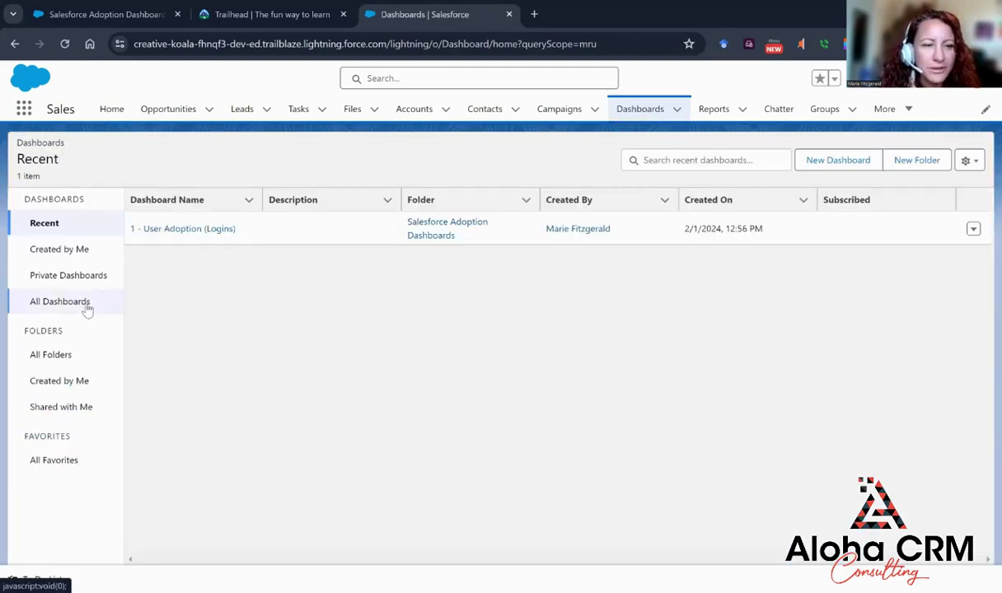
{"action": "left_click", "coordinate": [53, 355]}
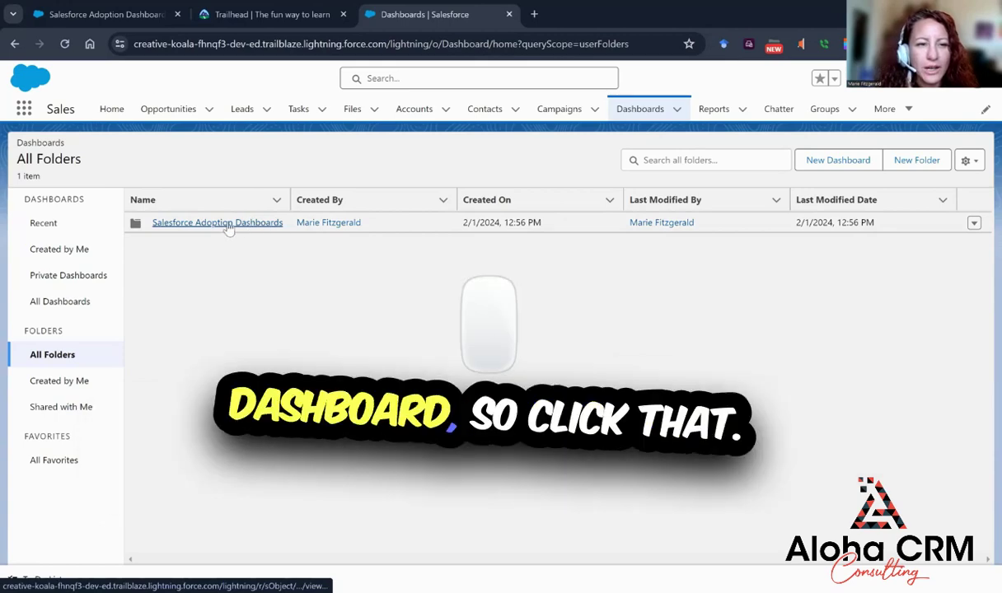
{"action": "left_click", "coordinate": [218, 222]}
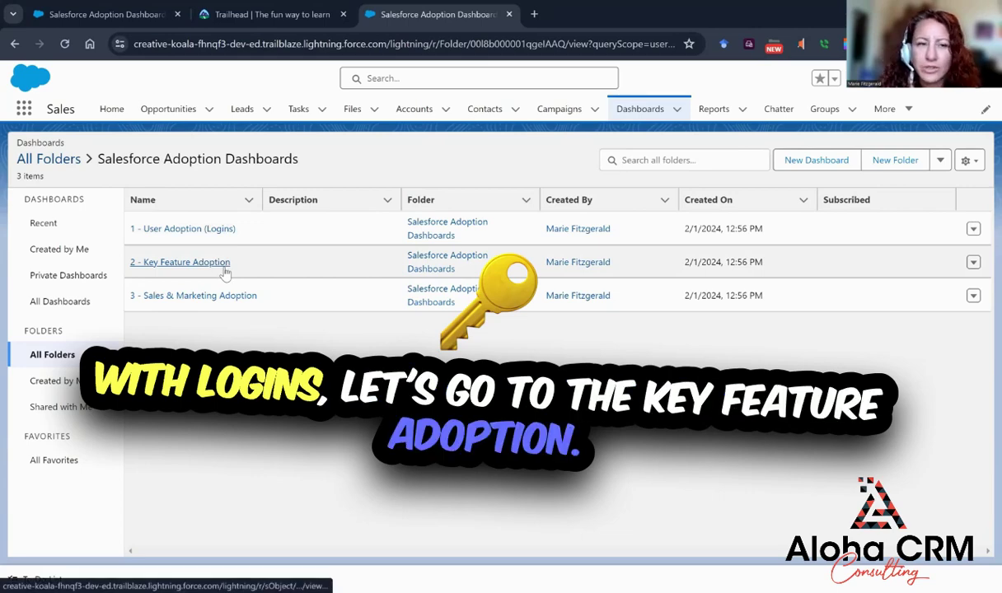
Open 2 - Key Feature Adoption and scroll through its accounts, contacts and activities charts.
{"action": "left_click", "coordinate": [183, 262]}
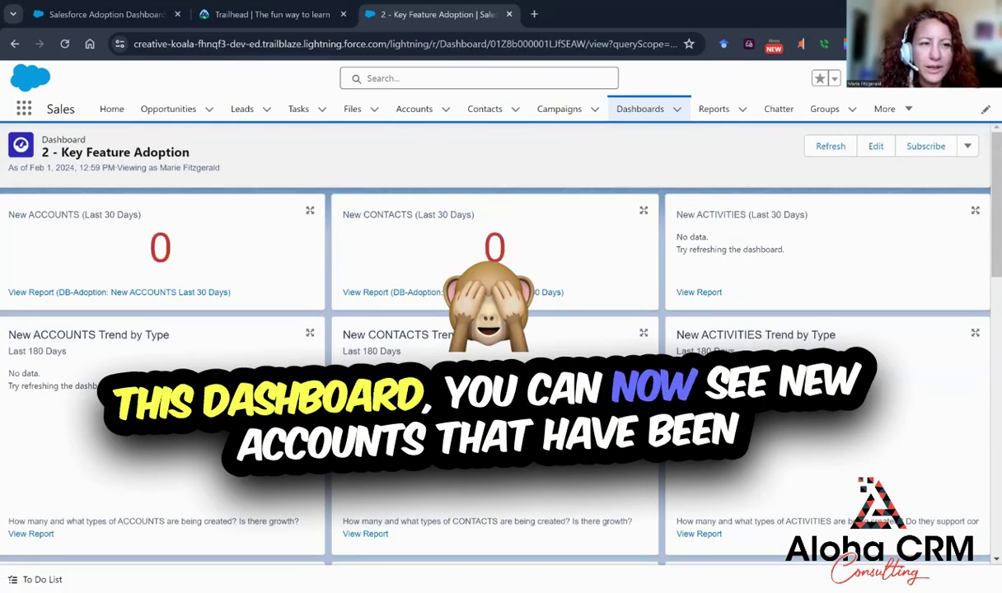
{"action": "scroll", "coordinate": [167, 239], "scroll_direction": "up", "scroll_amount": 1}
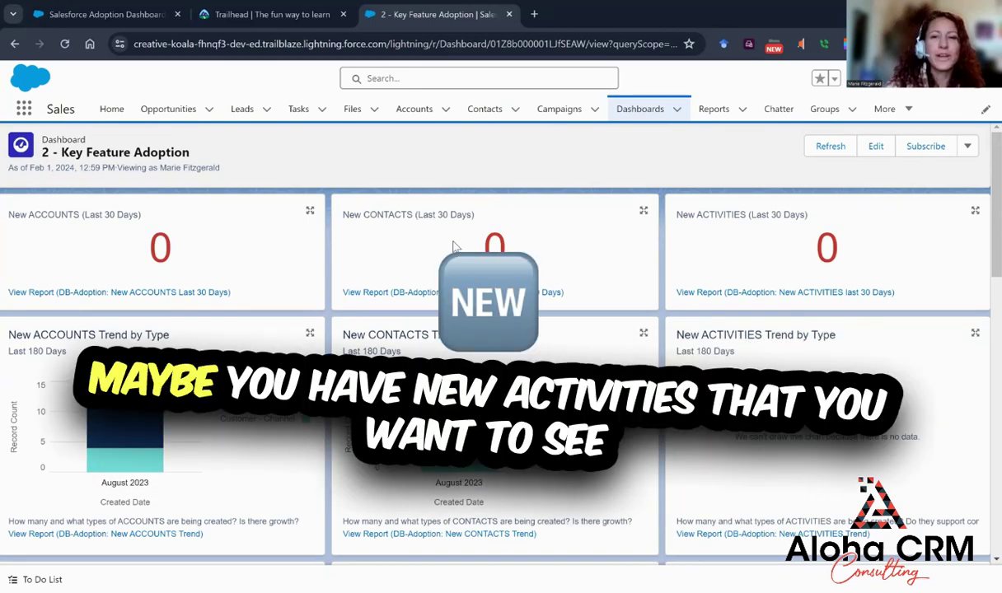
{"action": "scroll", "coordinate": [454, 250], "scroll_direction": "down", "scroll_amount": 1}
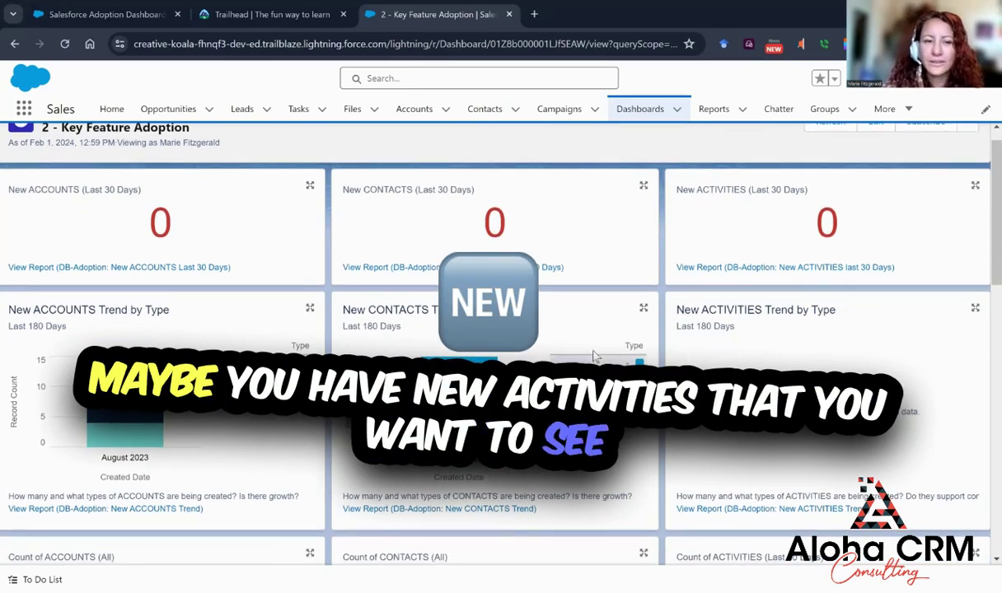
{"action": "scroll", "coordinate": [809, 380], "scroll_direction": "down", "scroll_amount": 3}
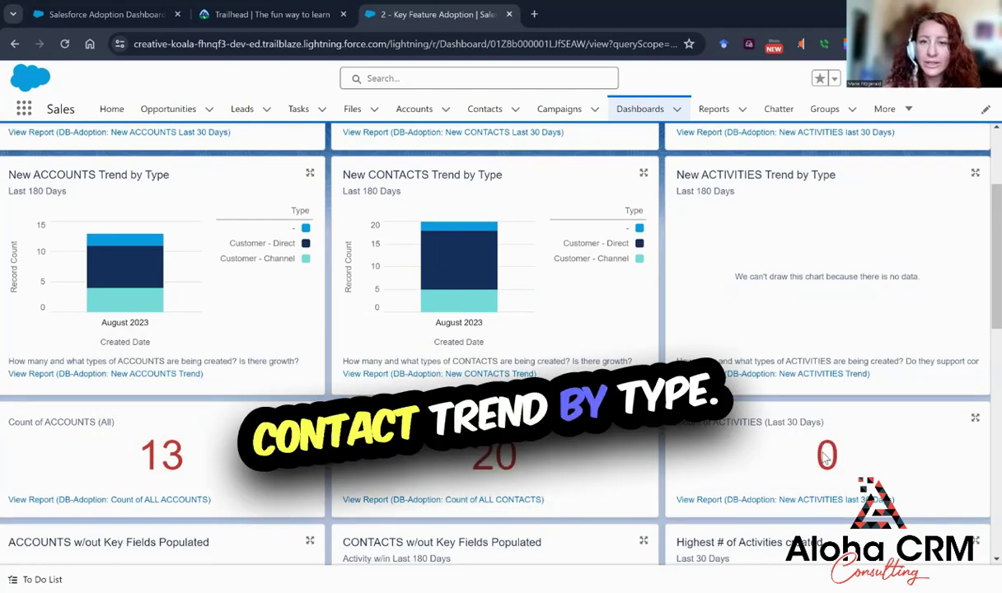
{"action": "scroll", "coordinate": [745, 532], "scroll_direction": "down", "scroll_amount": 3}
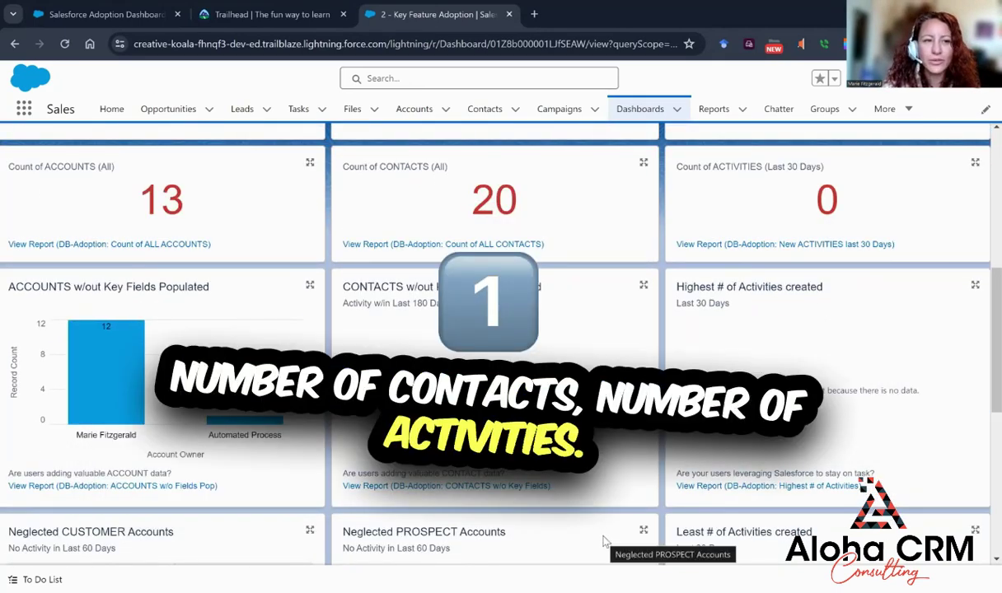
{"action": "scroll", "coordinate": [141, 535], "scroll_direction": "down", "scroll_amount": 2}
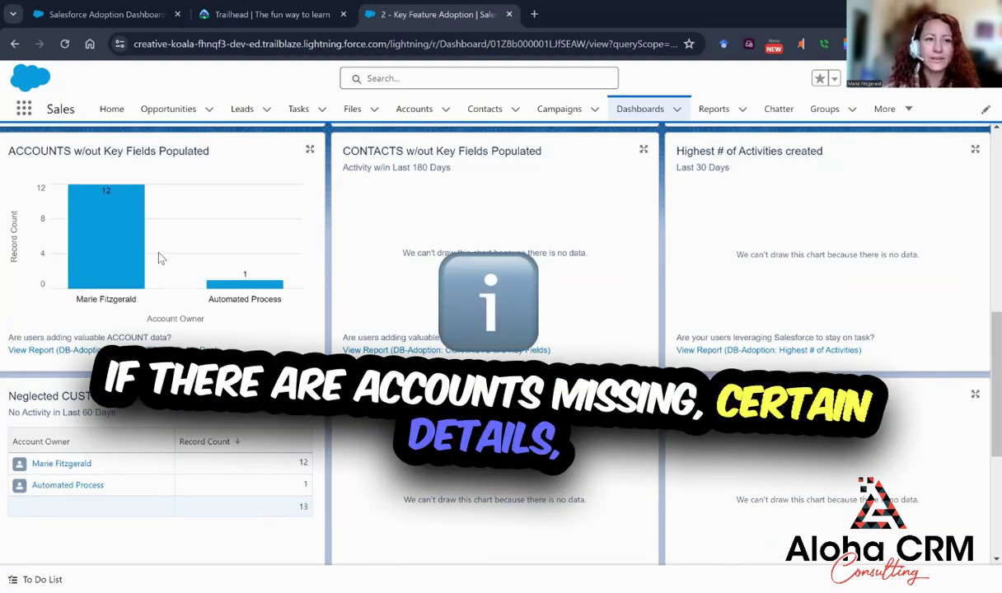
{"action": "left_click", "coordinate": [160, 259]}
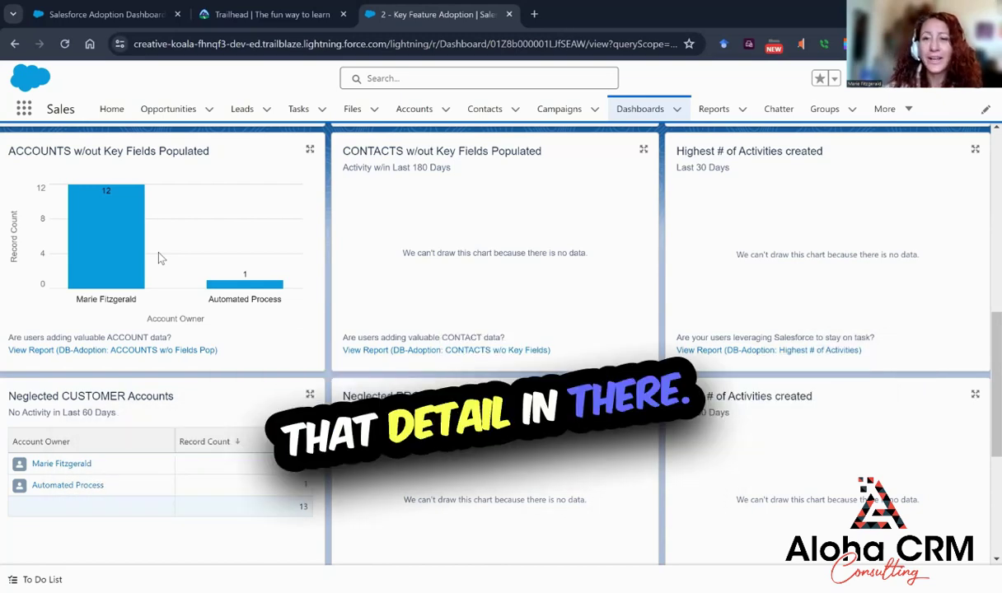
{"action": "scroll", "coordinate": [160, 258], "scroll_direction": "down", "scroll_amount": 1}
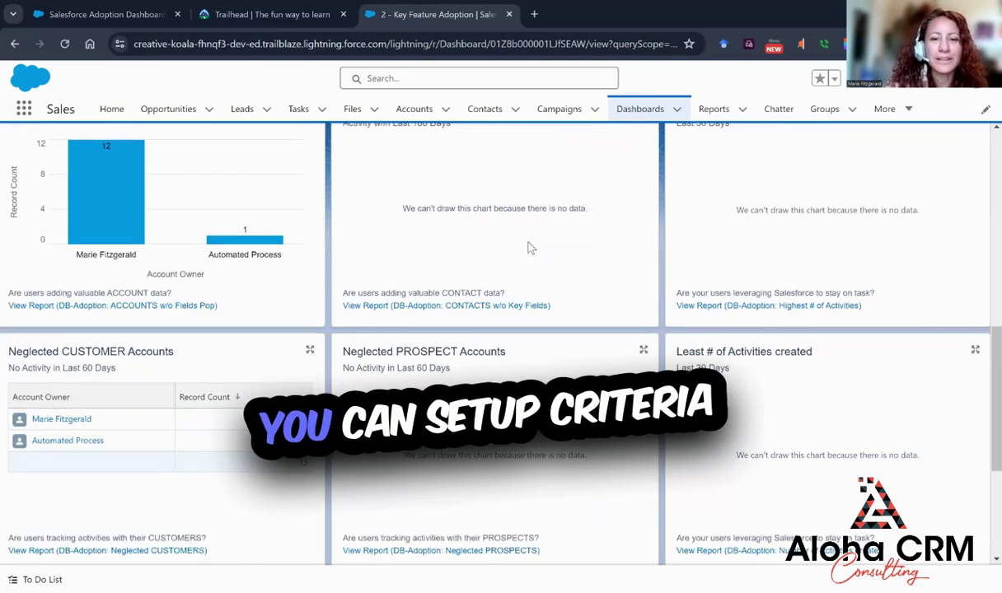
{"action": "scroll", "coordinate": [542, 406], "scroll_direction": "down", "scroll_amount": 2}
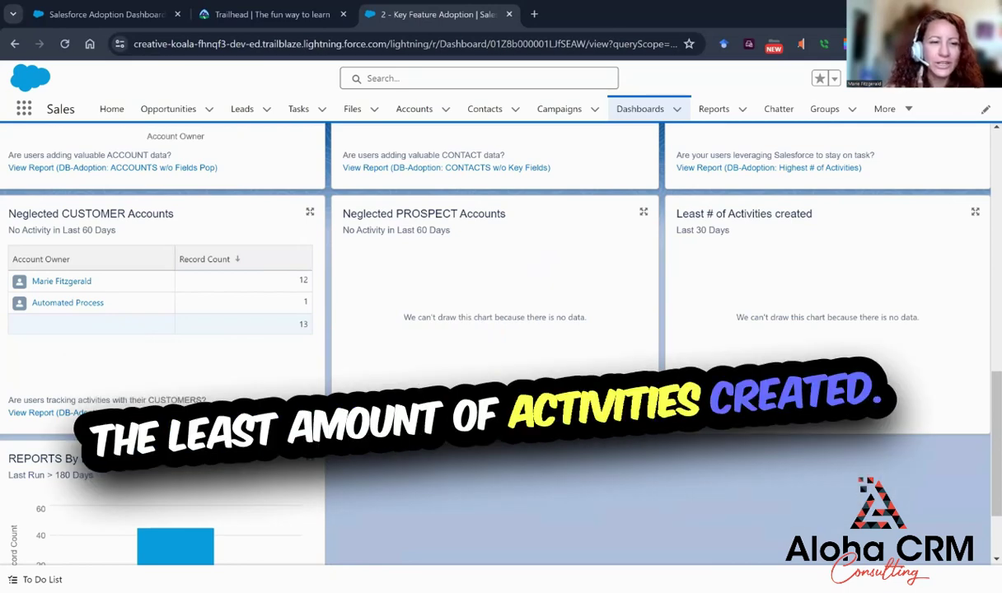
{"action": "scroll", "coordinate": [494, 346], "scroll_direction": "up", "scroll_amount": 4}
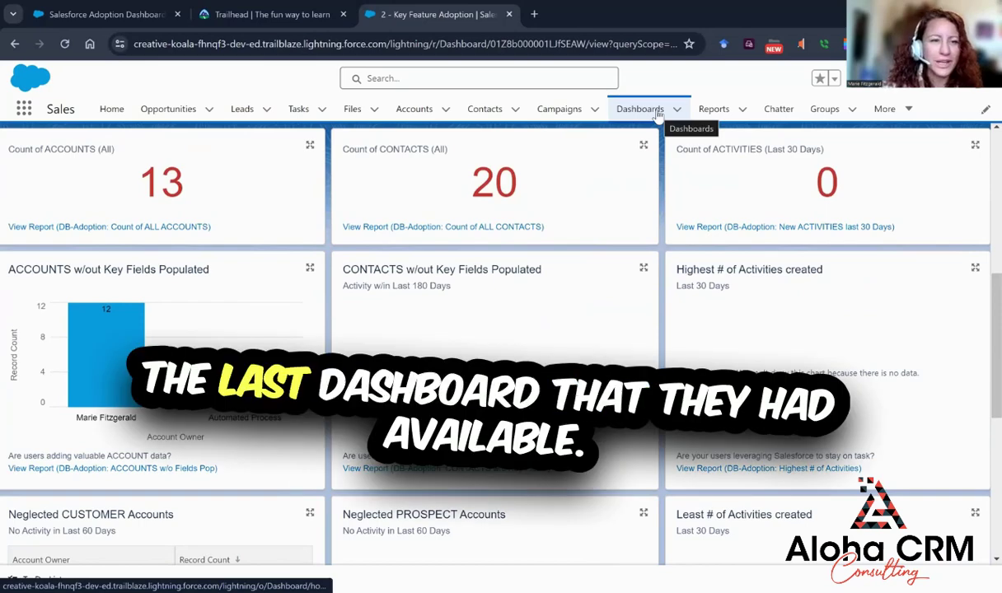
Return to the Salesforce Adoption Dashboards folder and open 3 - Sales & Marketing Adoption.
{"action": "left_click", "coordinate": [657, 117]}
{"action": "left_click", "coordinate": [55, 355]}
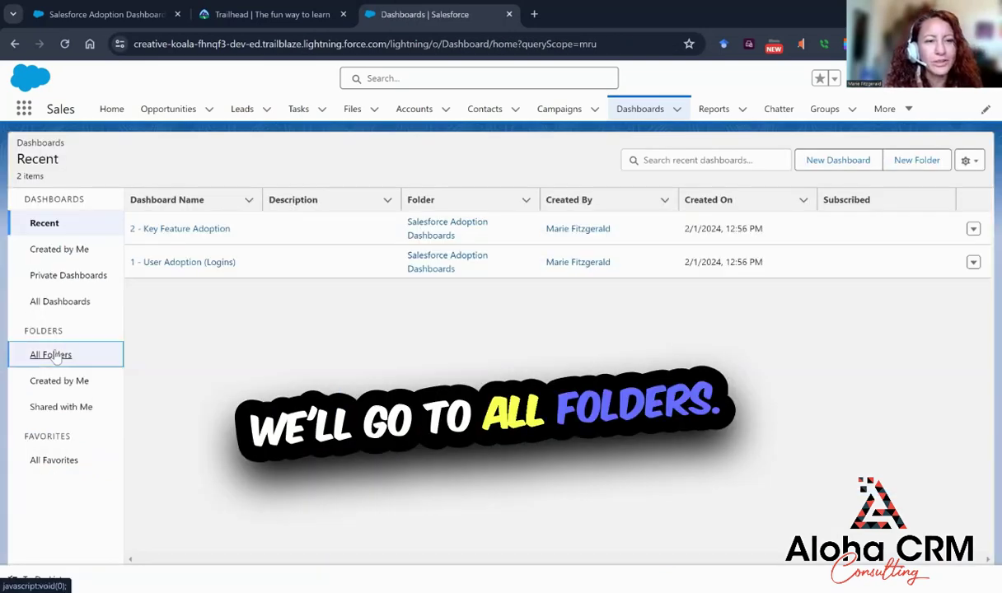
{"action": "left_click", "coordinate": [179, 223]}
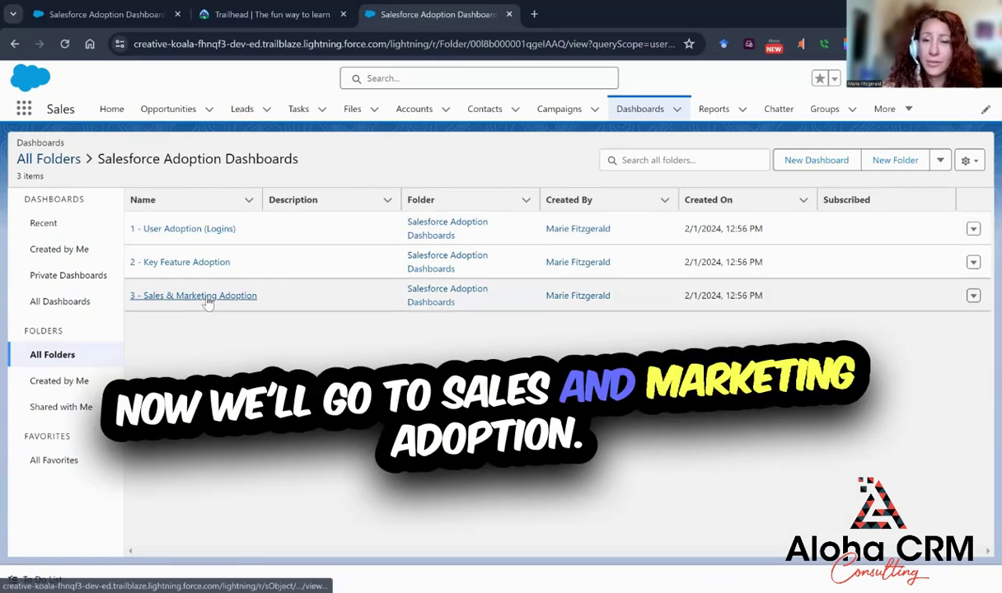
{"action": "left_click", "coordinate": [206, 297]}
{"action": "scroll", "coordinate": [409, 348], "scroll_direction": "down", "scroll_amount": 1}
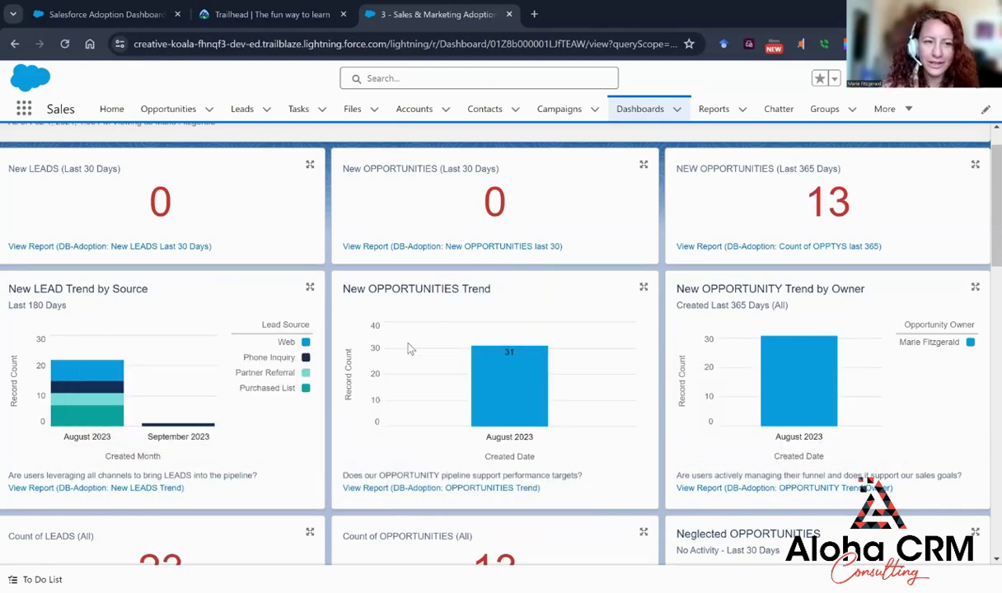
{"action": "scroll", "coordinate": [410, 348], "scroll_direction": "down", "scroll_amount": 1}
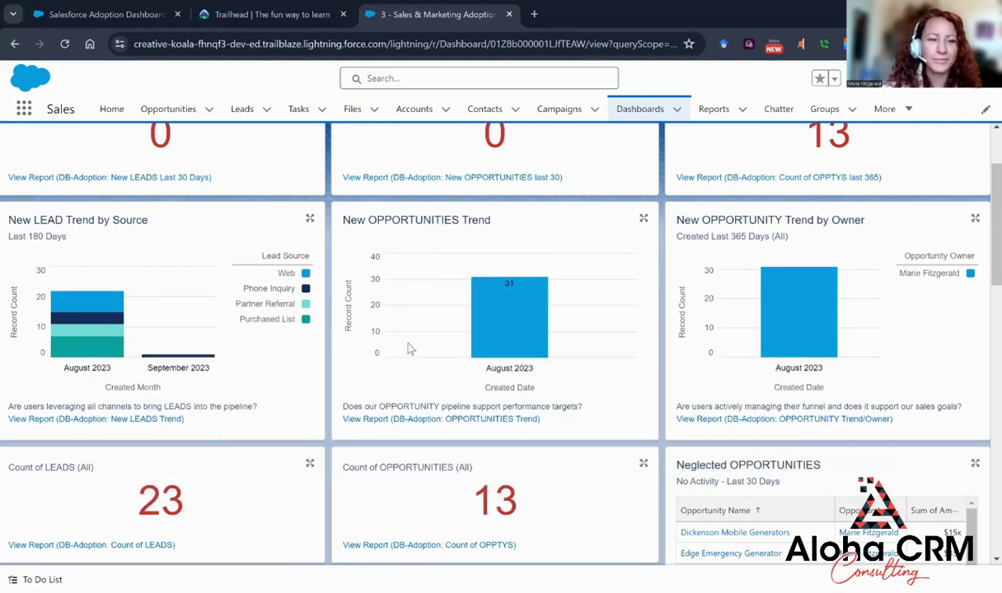
{"action": "scroll", "coordinate": [409, 349], "scroll_direction": "down", "scroll_amount": 4}
{"action": "scroll", "coordinate": [409, 348], "scroll_direction": "up", "scroll_amount": 1}
{"action": "scroll", "coordinate": [371, 346], "scroll_direction": "up", "scroll_amount": 1}
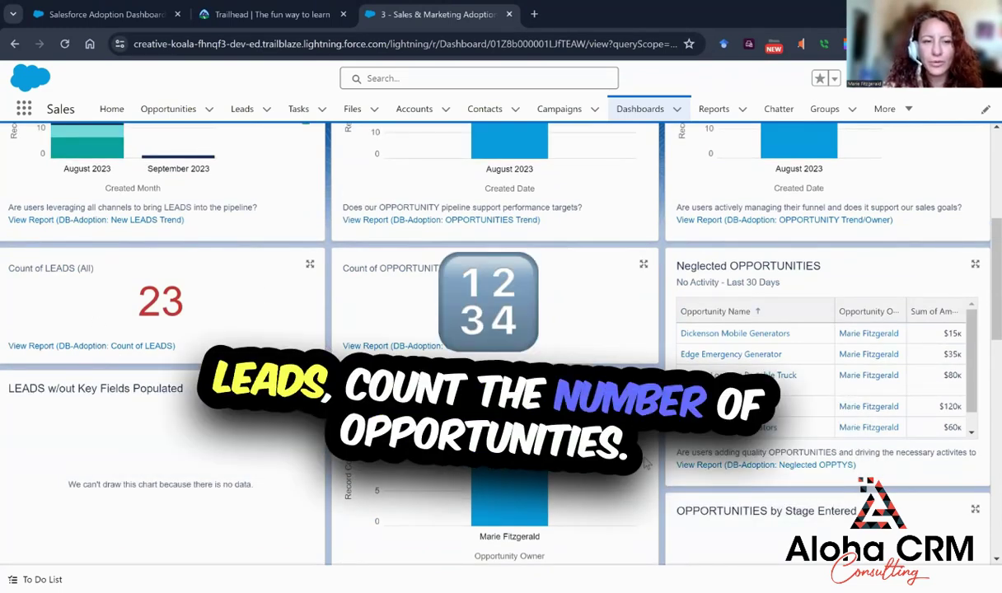
{"action": "scroll", "coordinate": [641, 468], "scroll_direction": "down", "scroll_amount": 2}
{"action": "scroll", "coordinate": [641, 468], "scroll_direction": "down", "scroll_amount": 2}
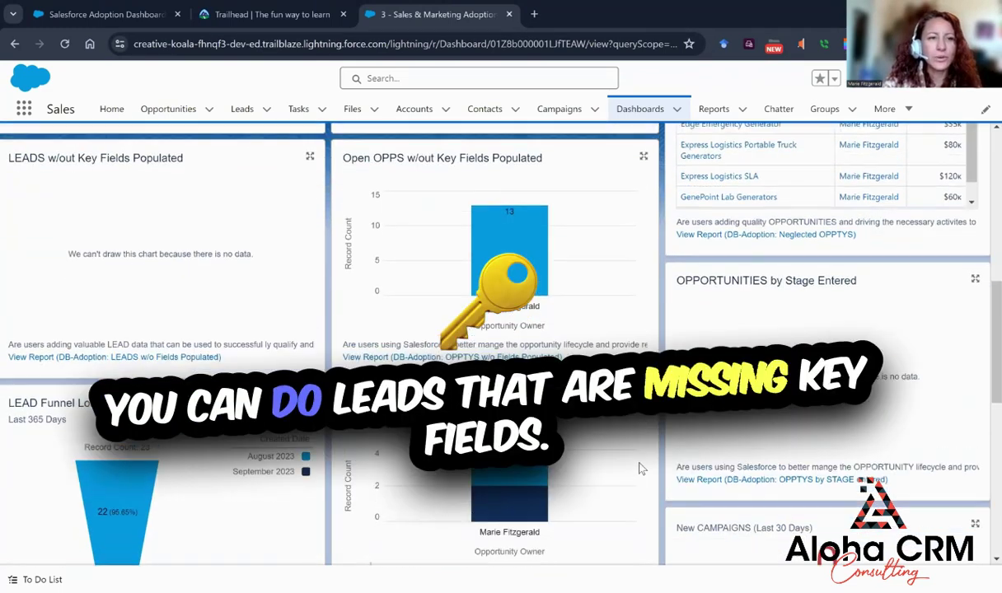
{"action": "scroll", "coordinate": [641, 468], "scroll_direction": "up", "scroll_amount": 1}
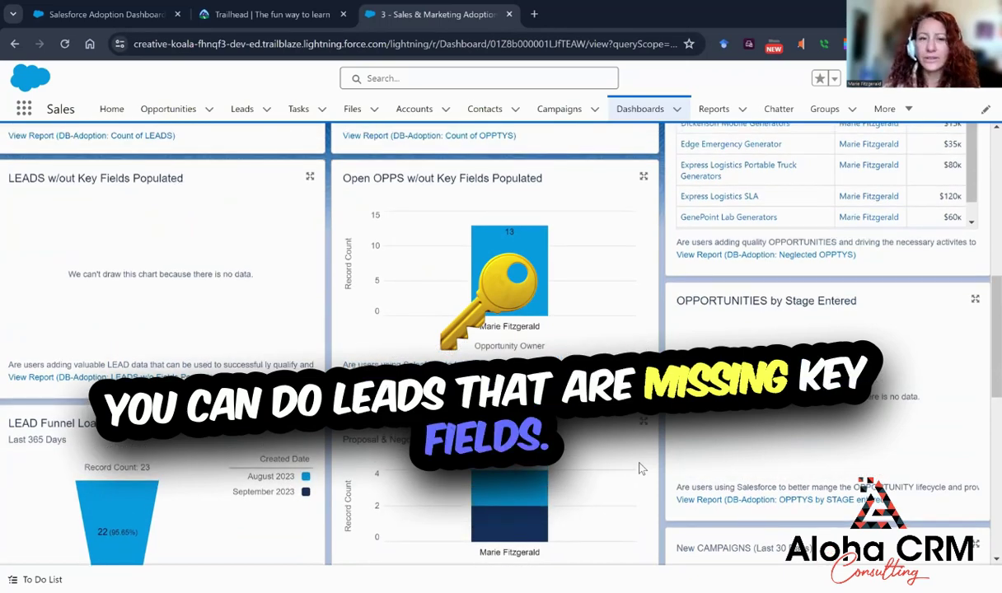
{"action": "scroll", "coordinate": [641, 468], "scroll_direction": "down", "scroll_amount": 3}
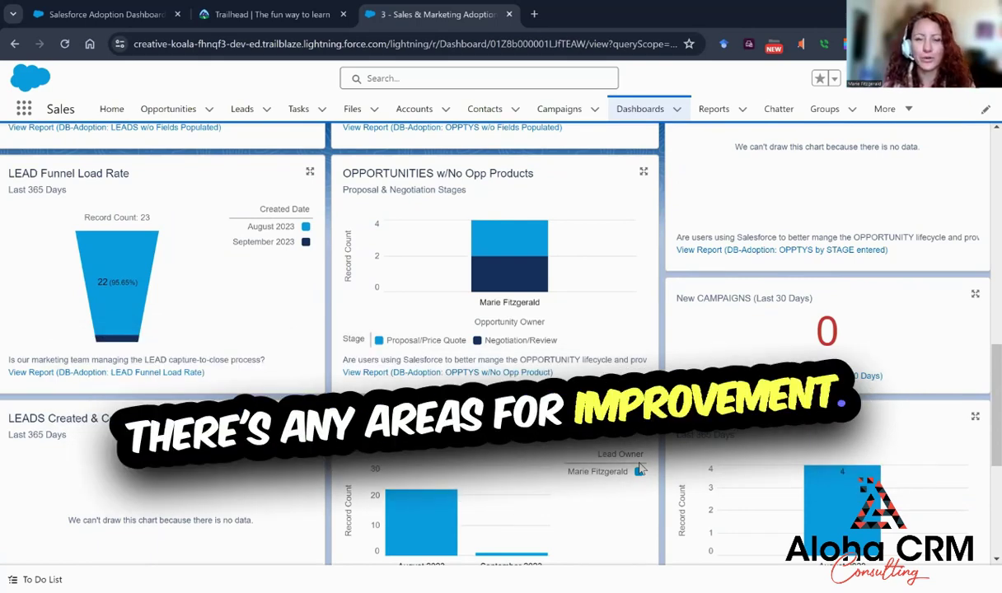
{"action": "scroll", "coordinate": [640, 469], "scroll_direction": "up", "scroll_amount": 6}
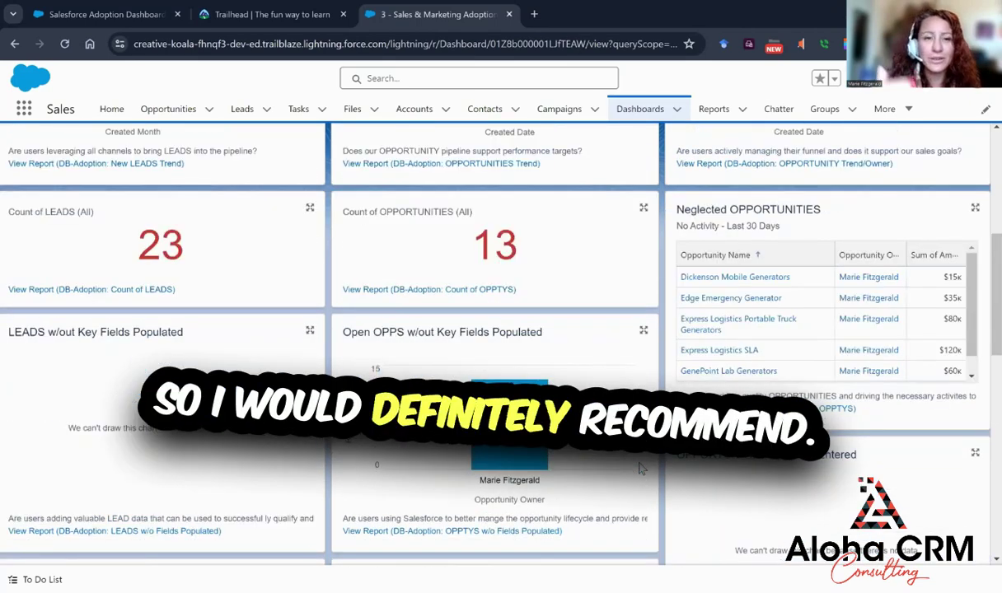
{"action": "scroll", "coordinate": [640, 469], "scroll_direction": "up", "scroll_amount": 3}
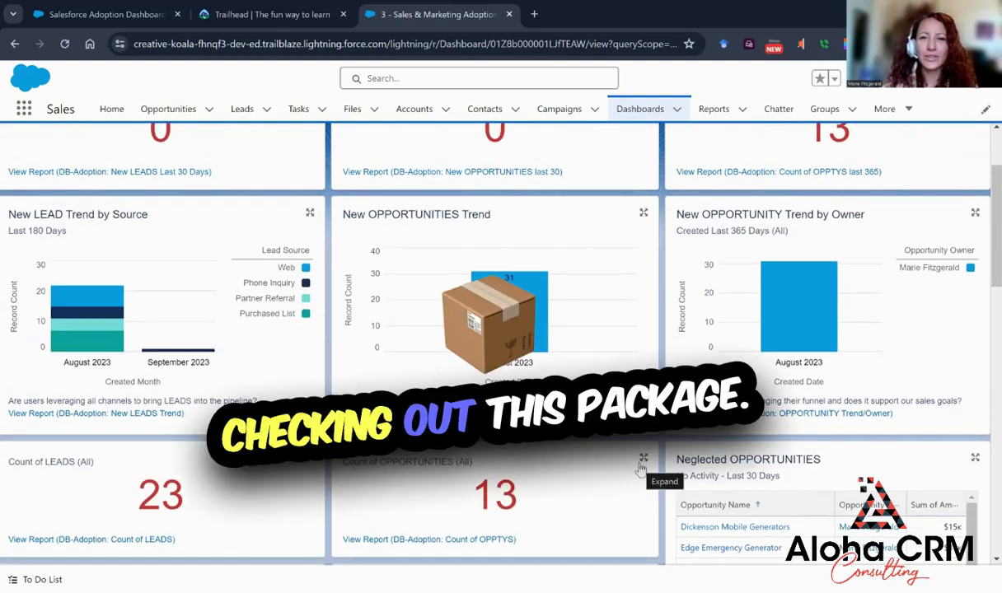